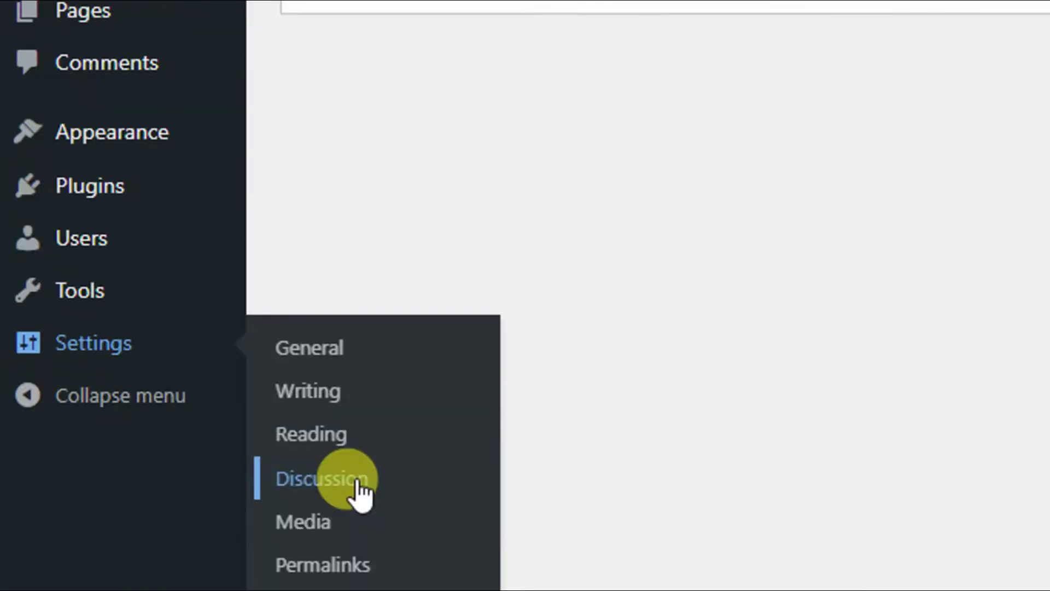
Step: Uncheck 'Allow people to submit comments on new posts' and 'Anyone posts a comment', then save Discussion Settings
click(361, 491)
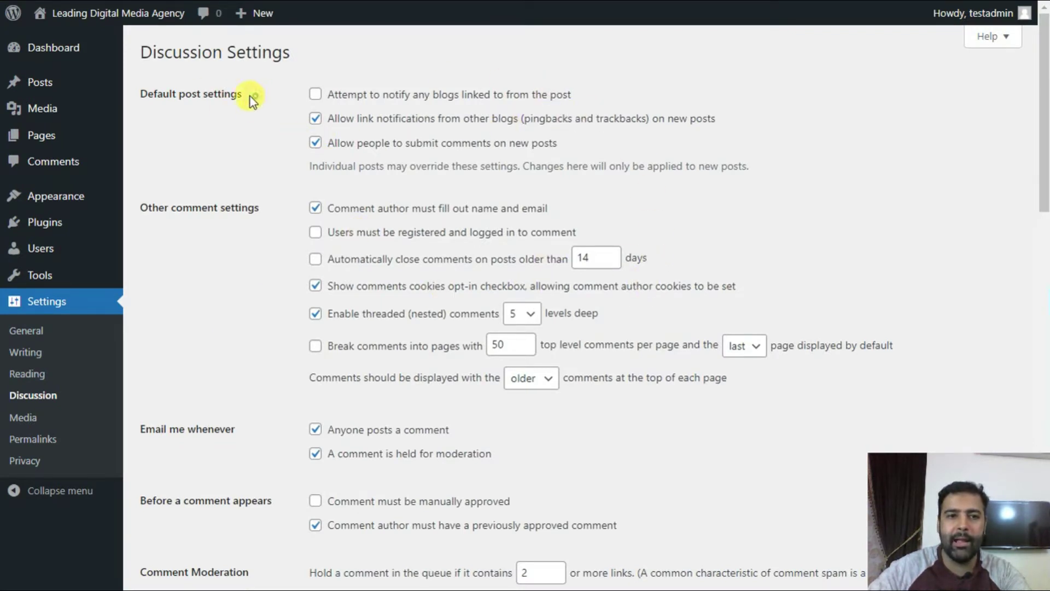
drag(244, 94, 146, 95)
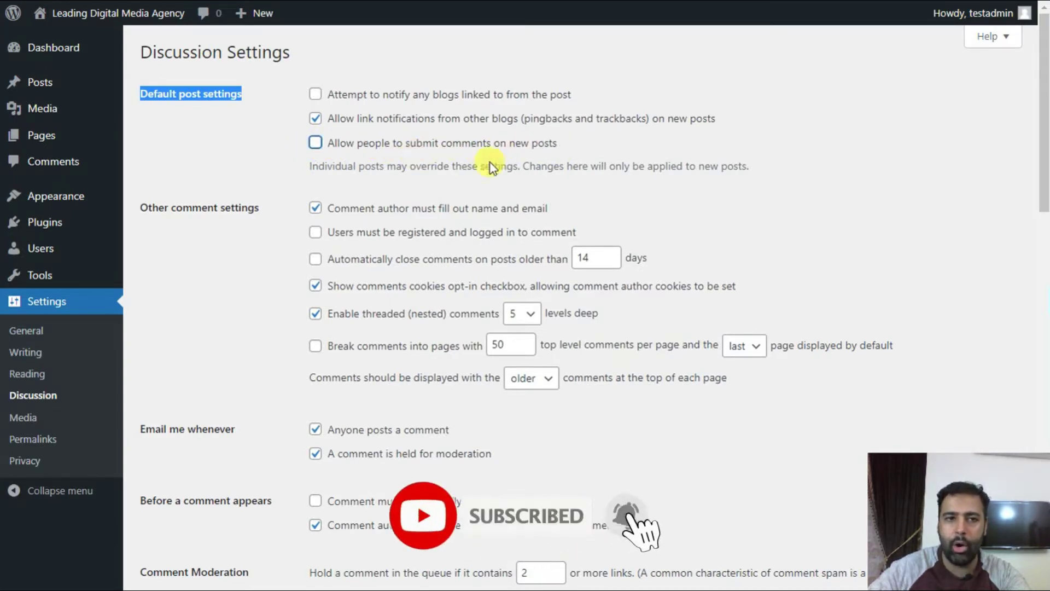
click(666, 160)
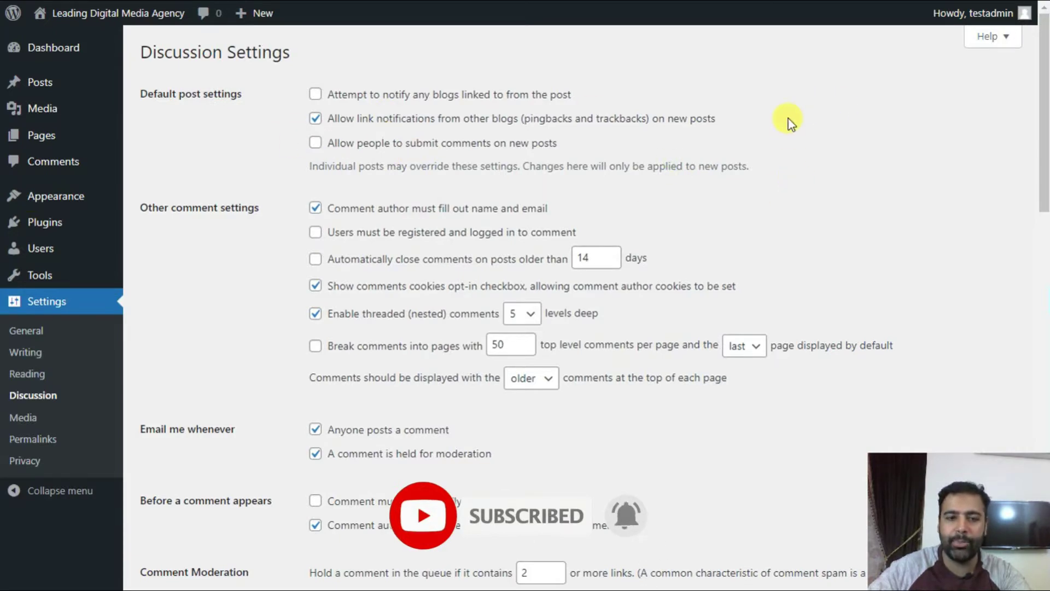
scroll(763, 140, down, 4)
scroll(492, 181, up, 3)
scroll(205, 247, down, 2)
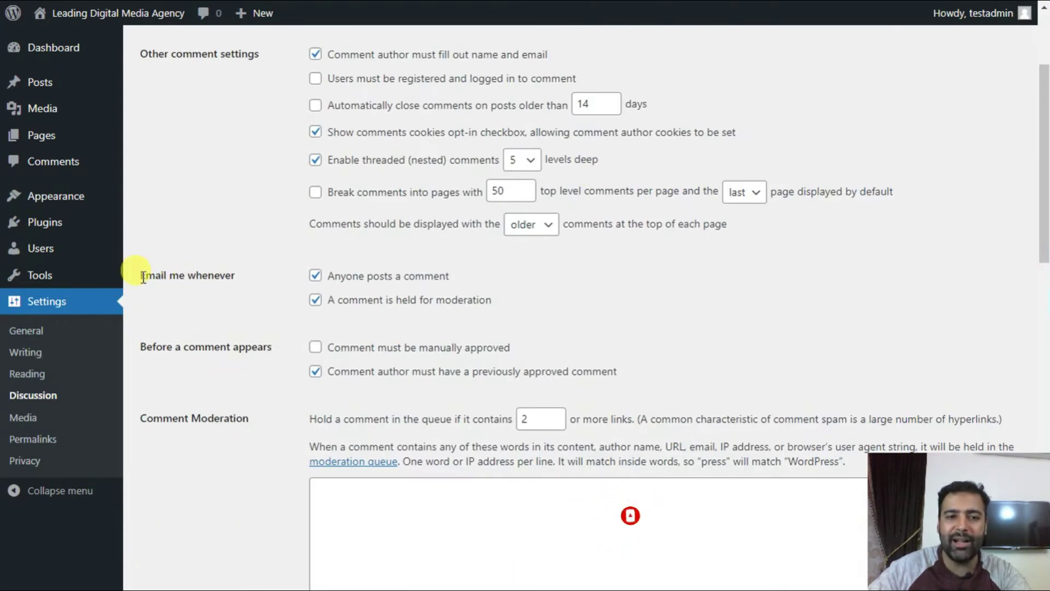
drag(143, 275, 234, 276)
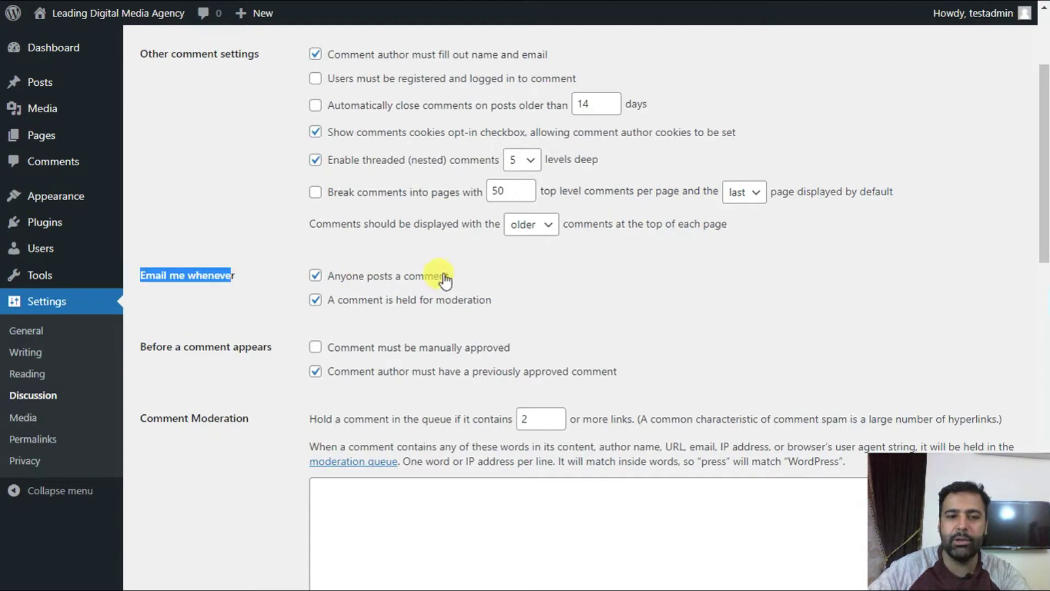
click(495, 277)
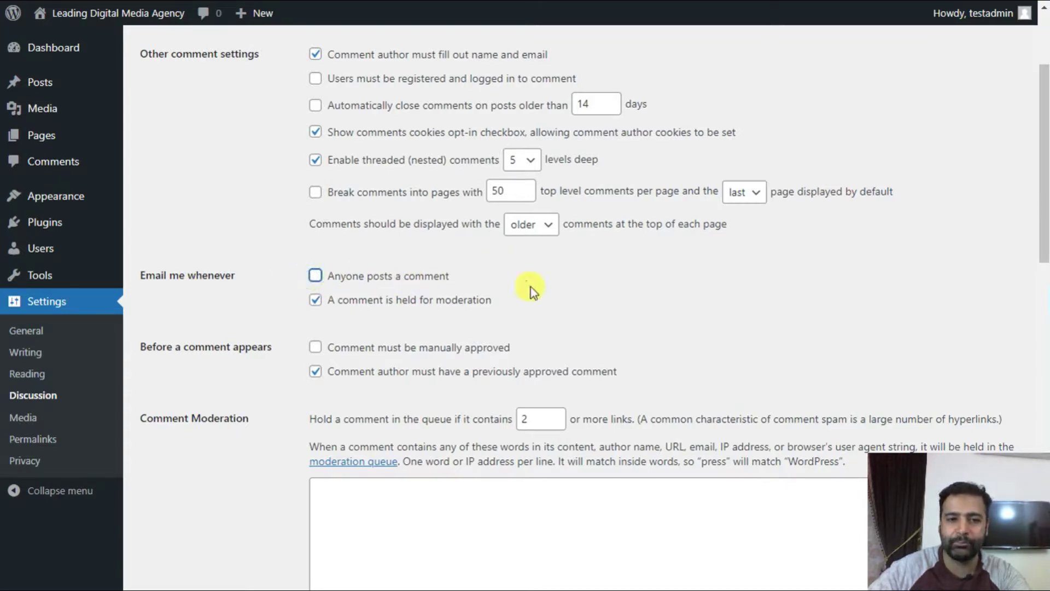
scroll(627, 142, down, 5)
scroll(626, 143, down, 4)
scroll(626, 142, down, 2)
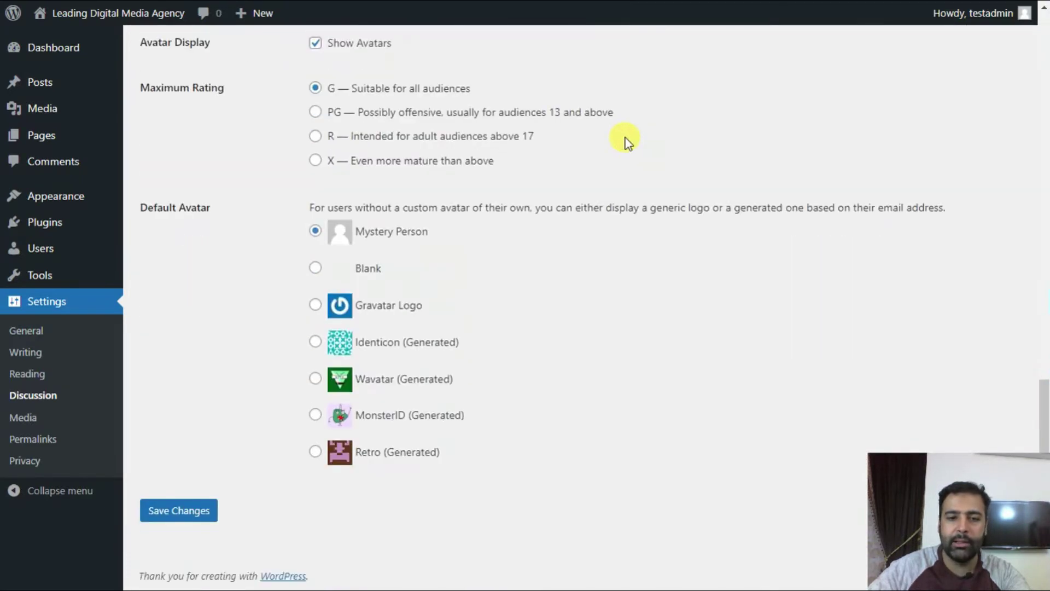
click(197, 514)
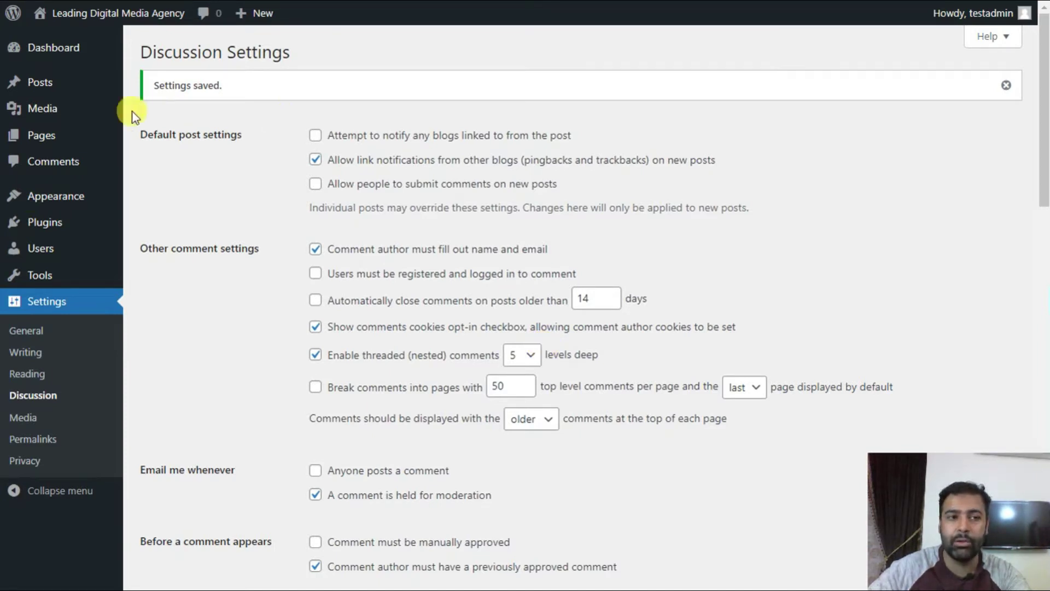
mouse_move(40, 82)
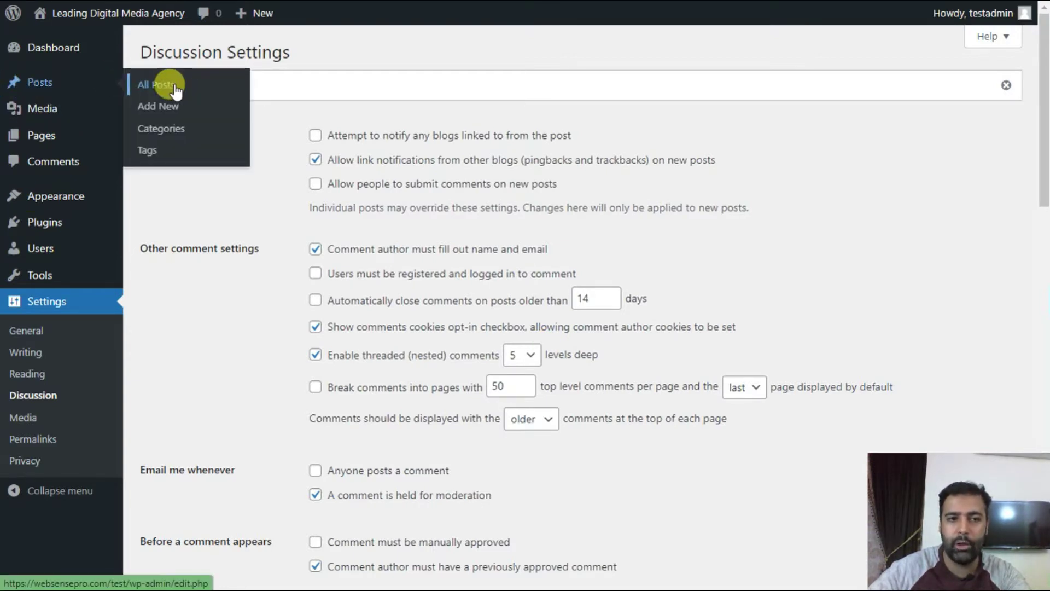
Step: Uncheck Allow comments on 'Post 2 Title' in its editor and update the post
click(161, 86)
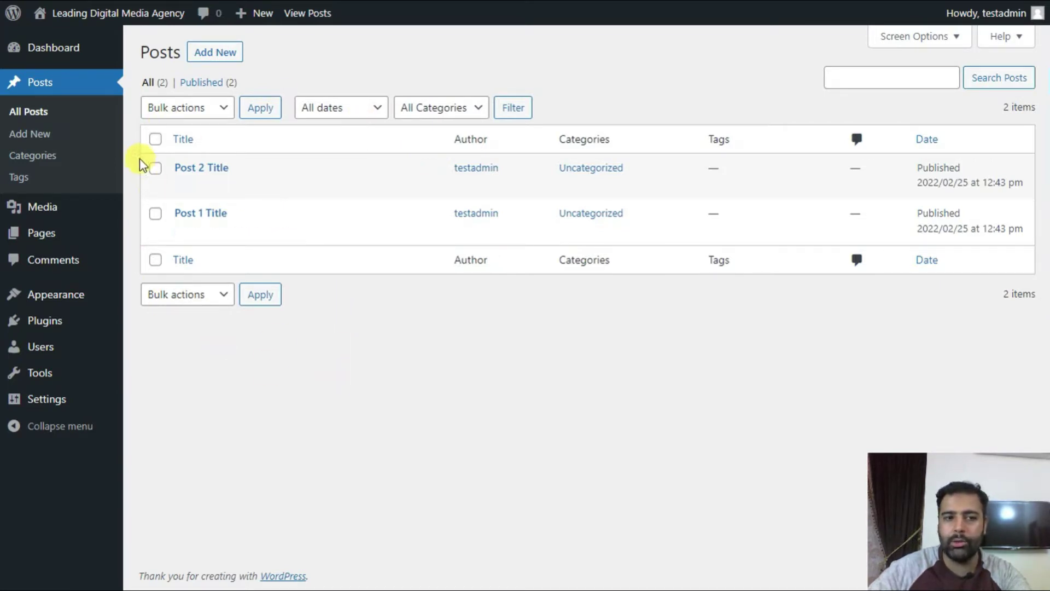
mouse_move(312, 220)
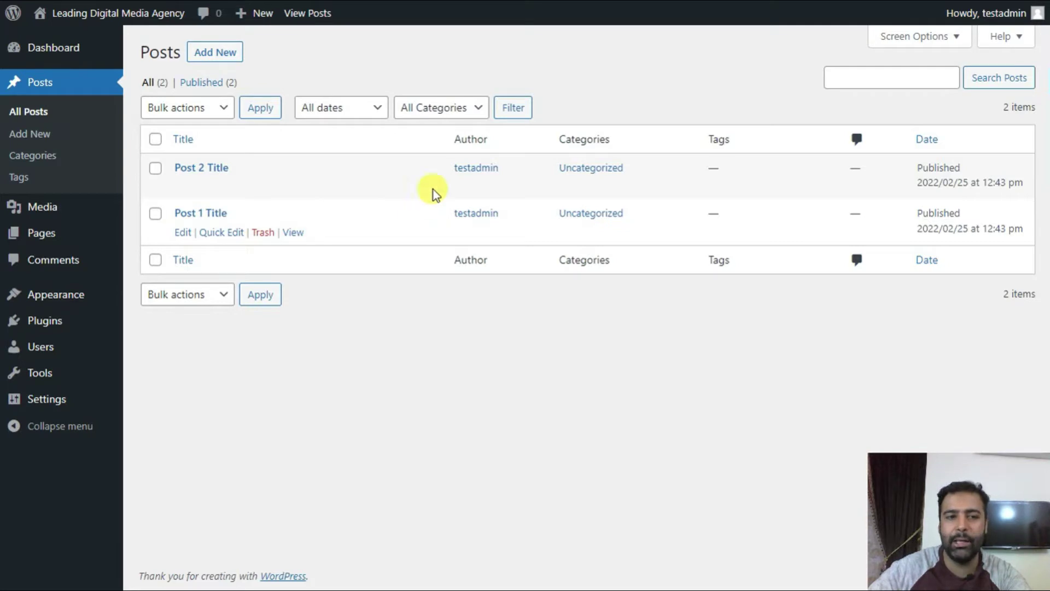
click(181, 187)
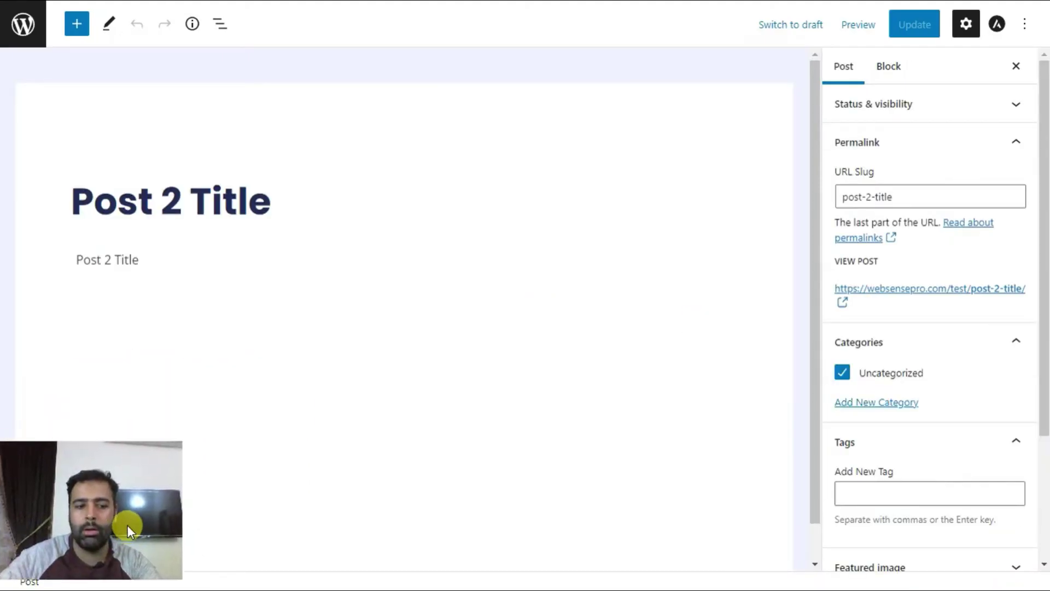
scroll(957, 251, down, 2)
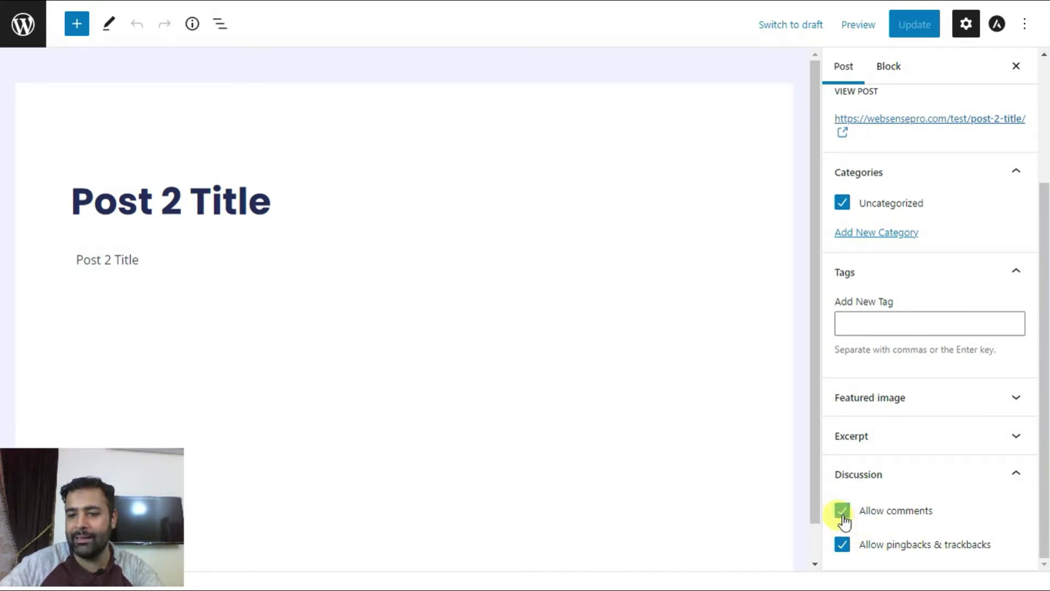
click(843, 511)
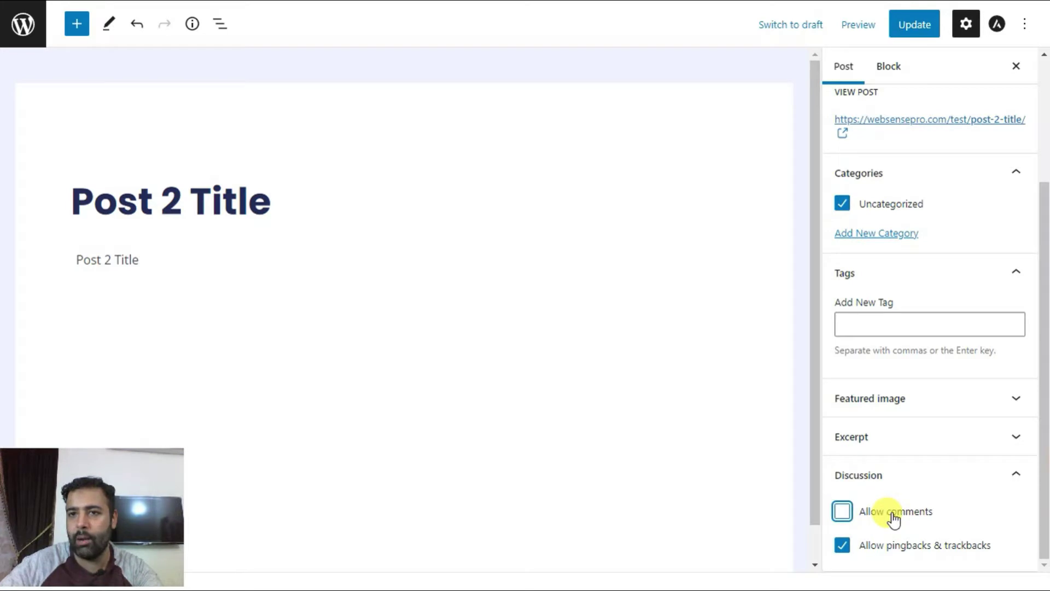
click(918, 29)
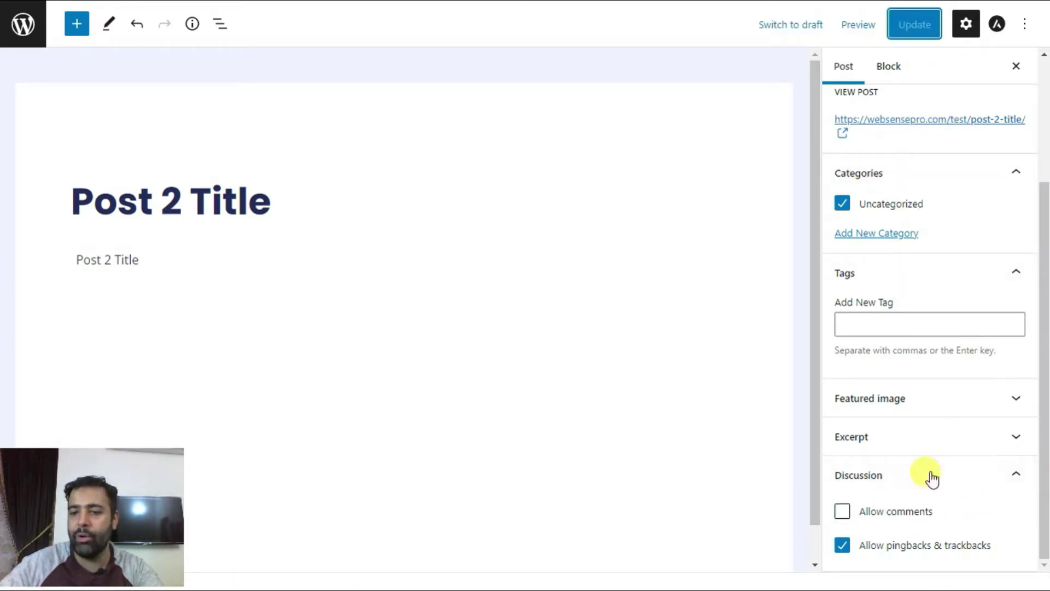
scroll(915, 496, up, 4)
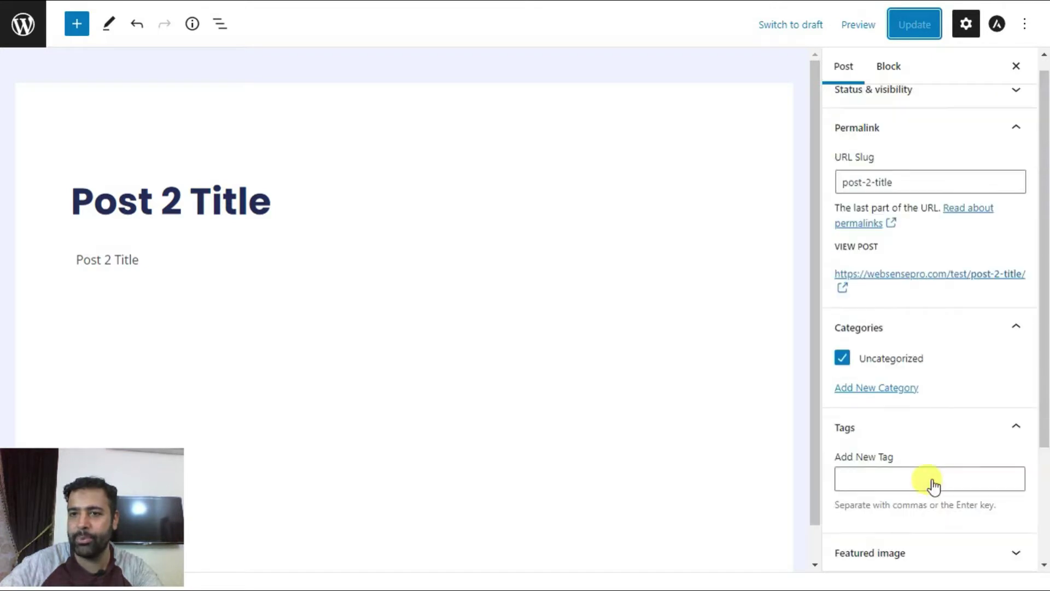
Step: Check the editor Preferences Panels tab to confirm Discussion is enabled, then close the dialog
click(1025, 25)
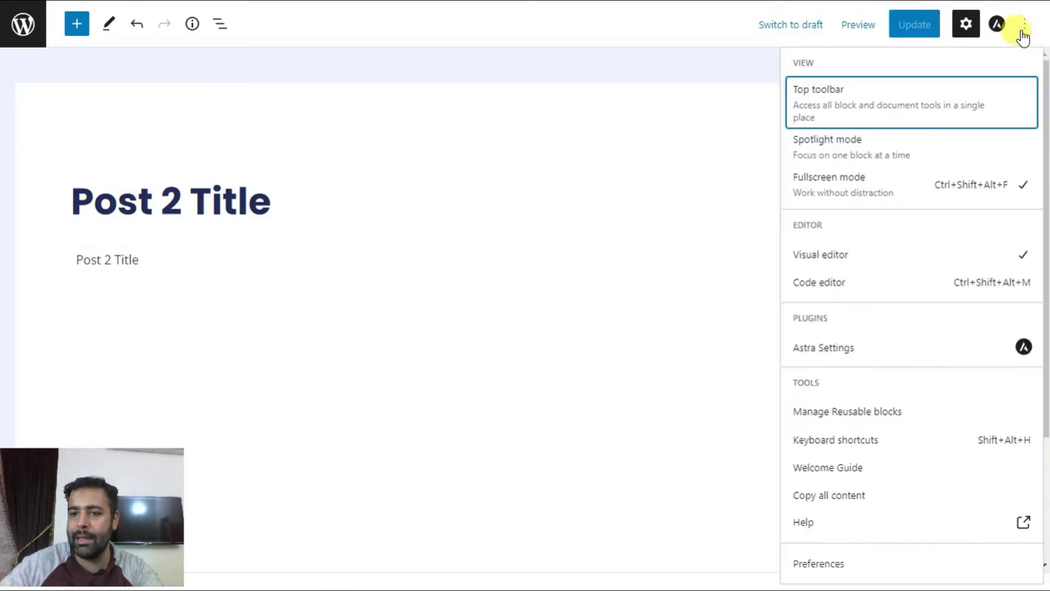
click(822, 565)
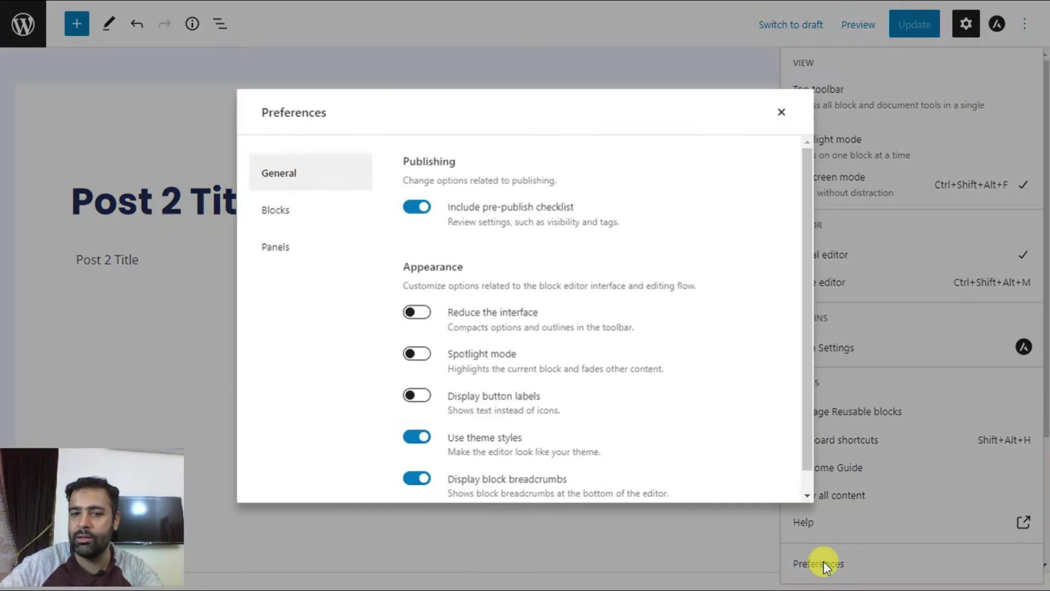
click(277, 246)
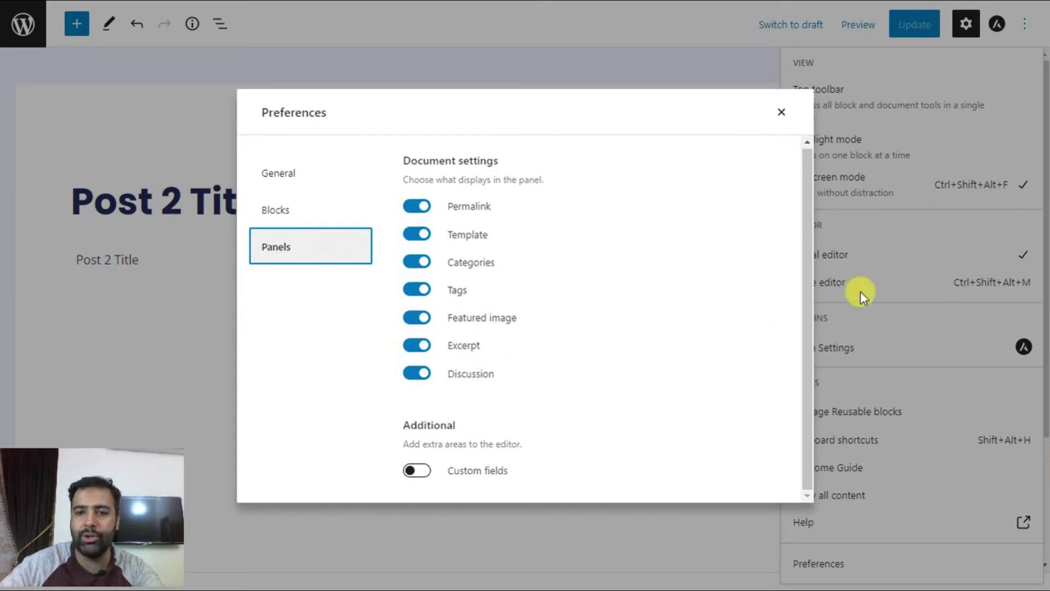
click(781, 112)
click(661, 160)
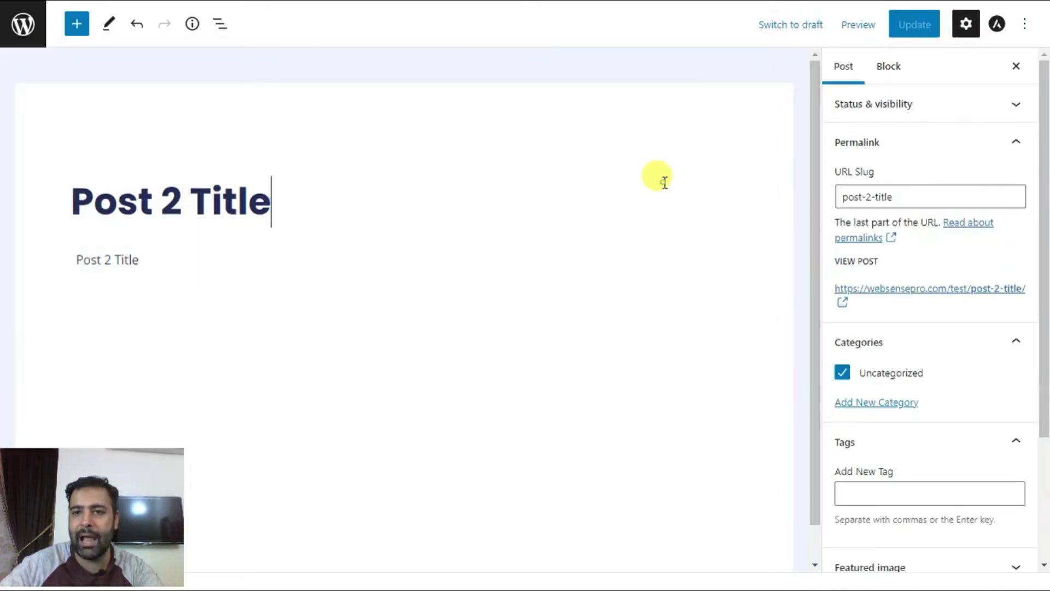
scroll(959, 274, down, 3)
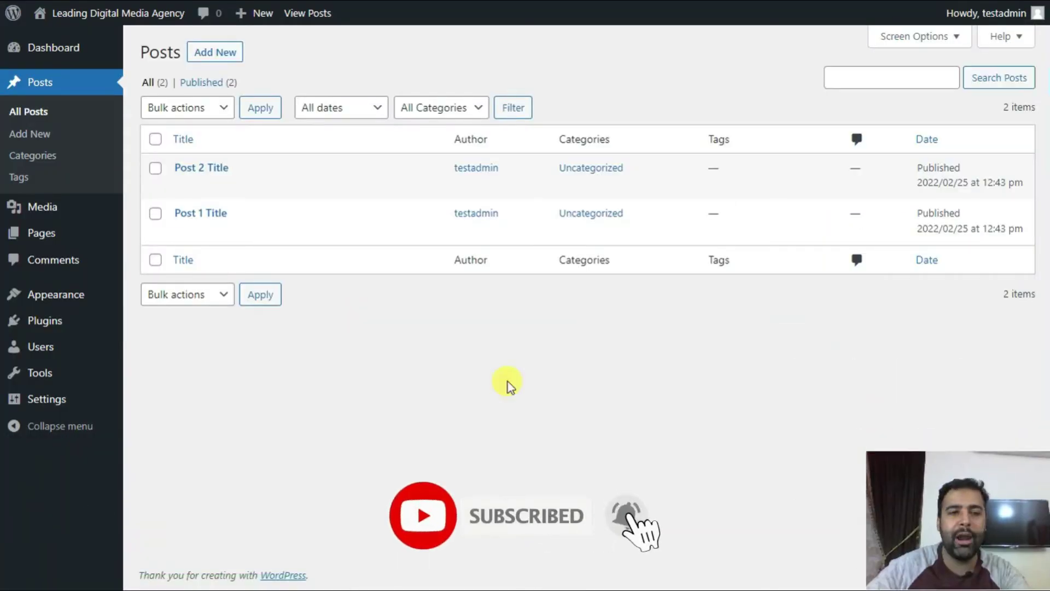
Step: Bulk edit Post 1 Title and Post 2 Title, setting Comments to 'Do not allow'
click(155, 140)
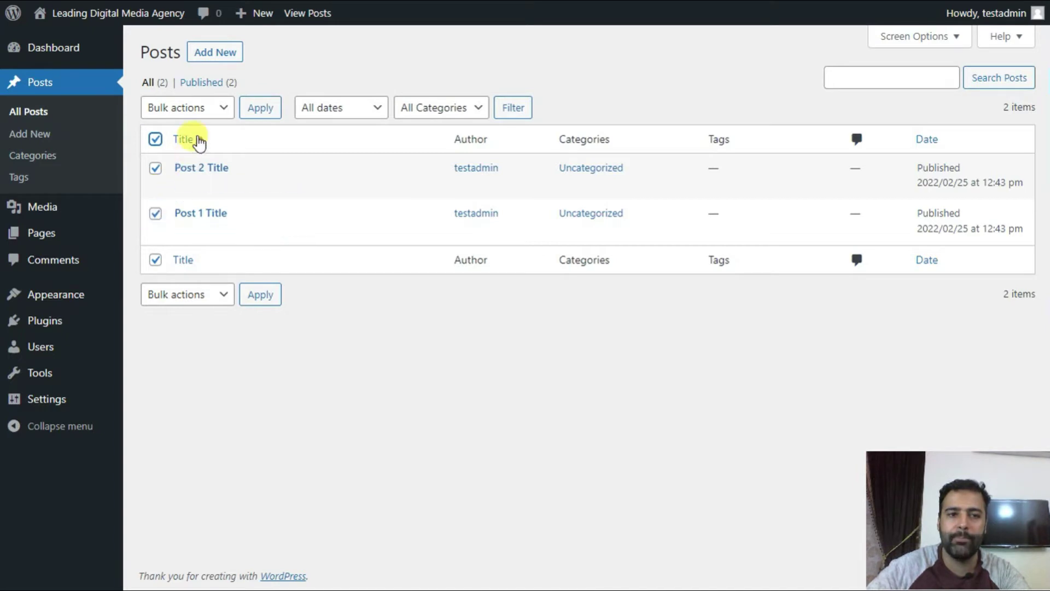
click(206, 107)
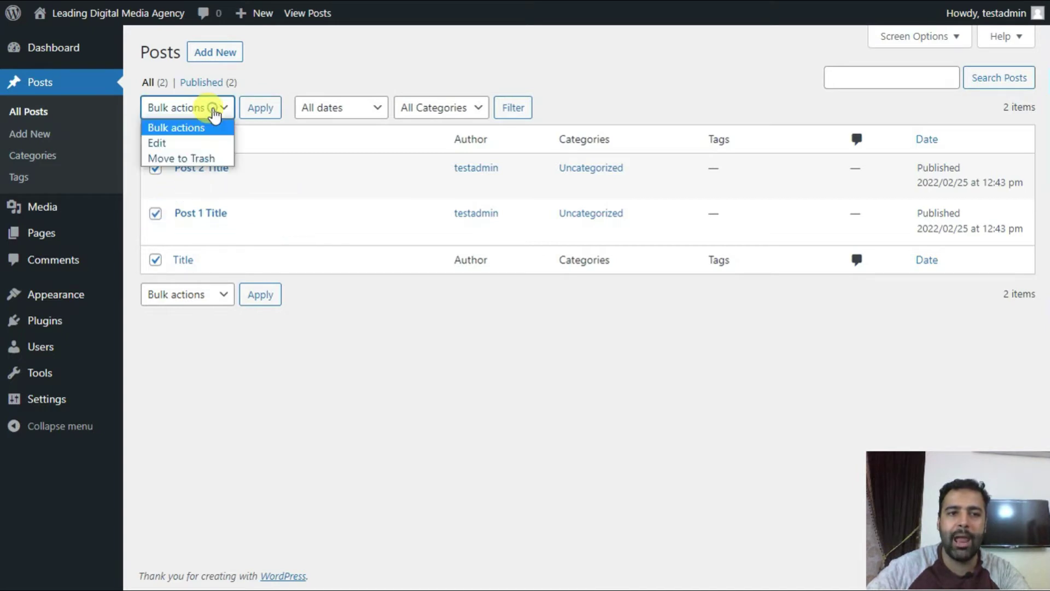
click(180, 145)
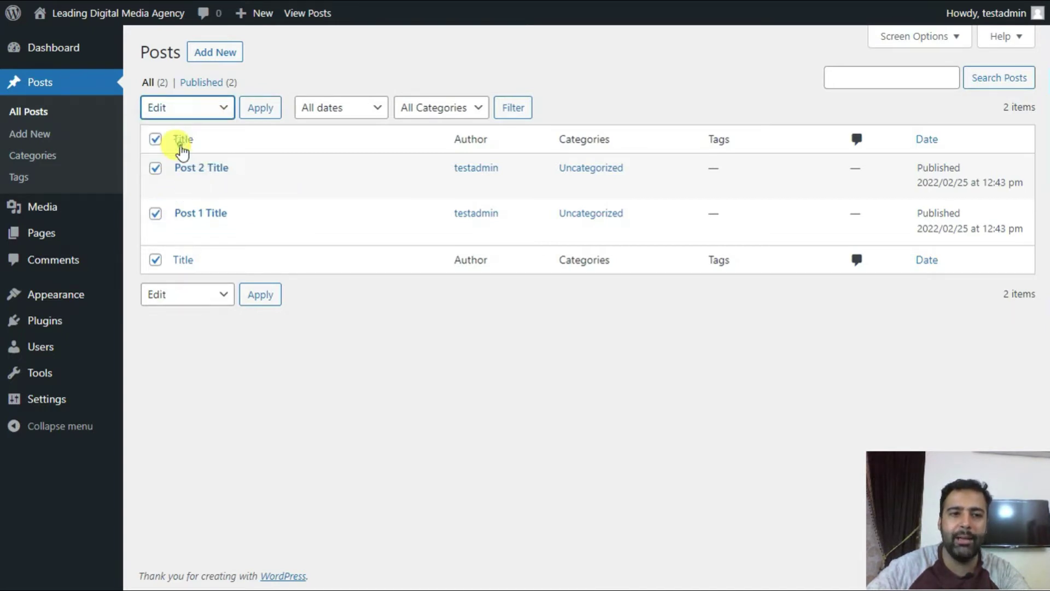
click(261, 112)
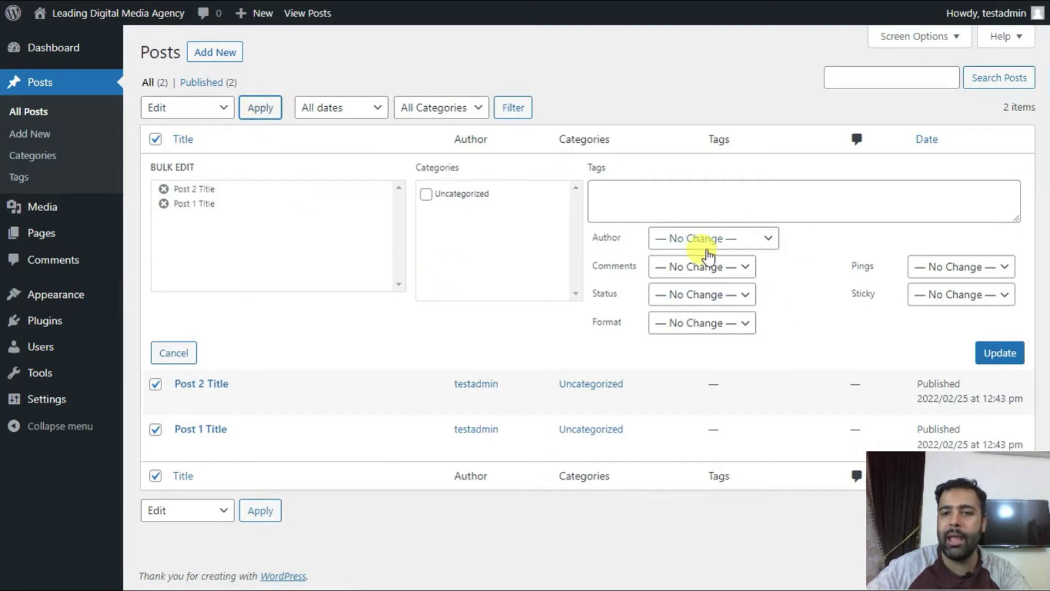
click(740, 274)
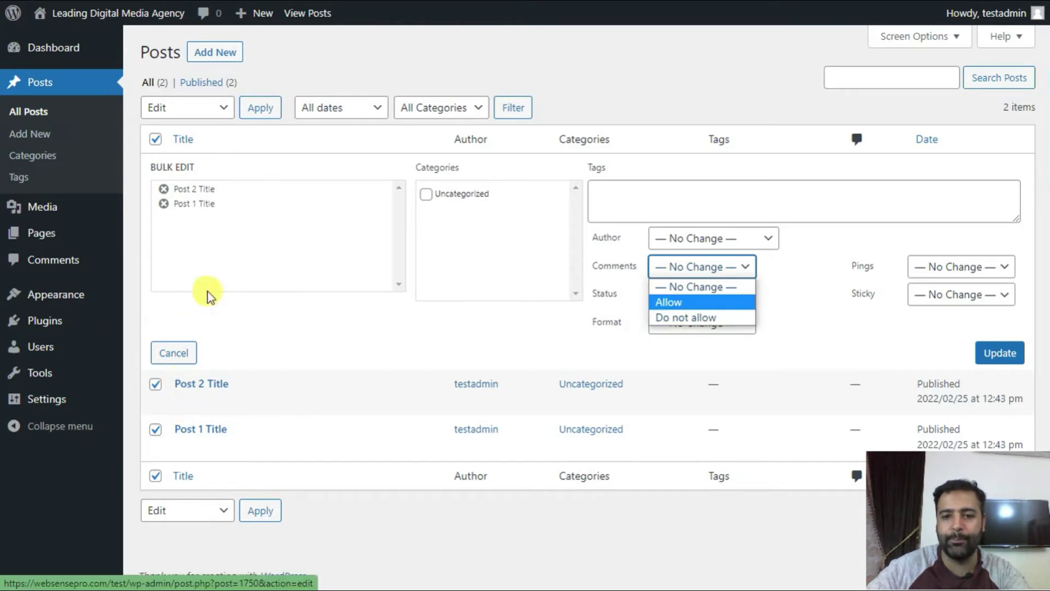
click(705, 319)
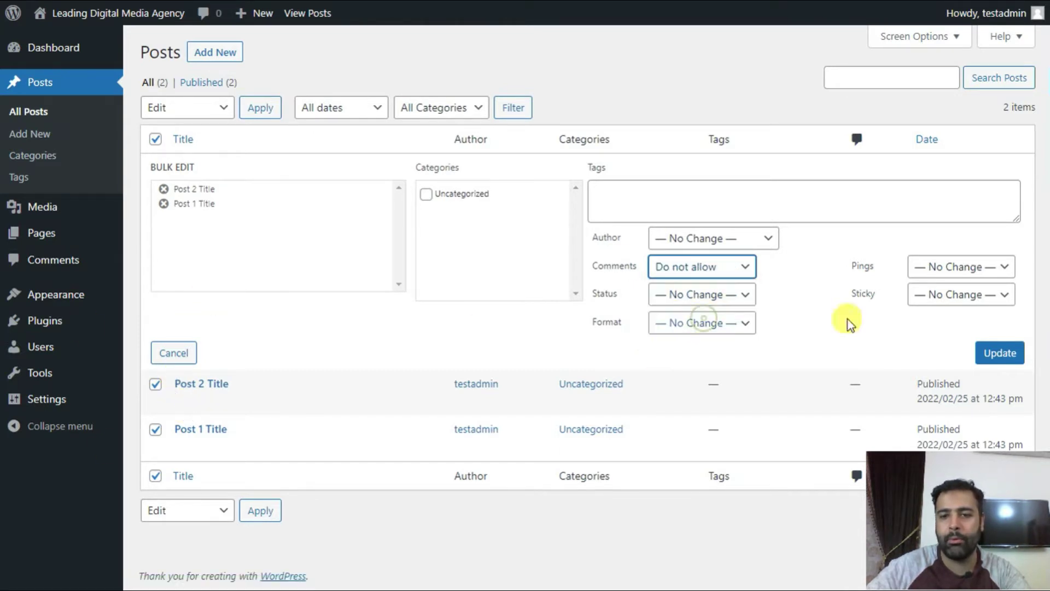
click(1001, 355)
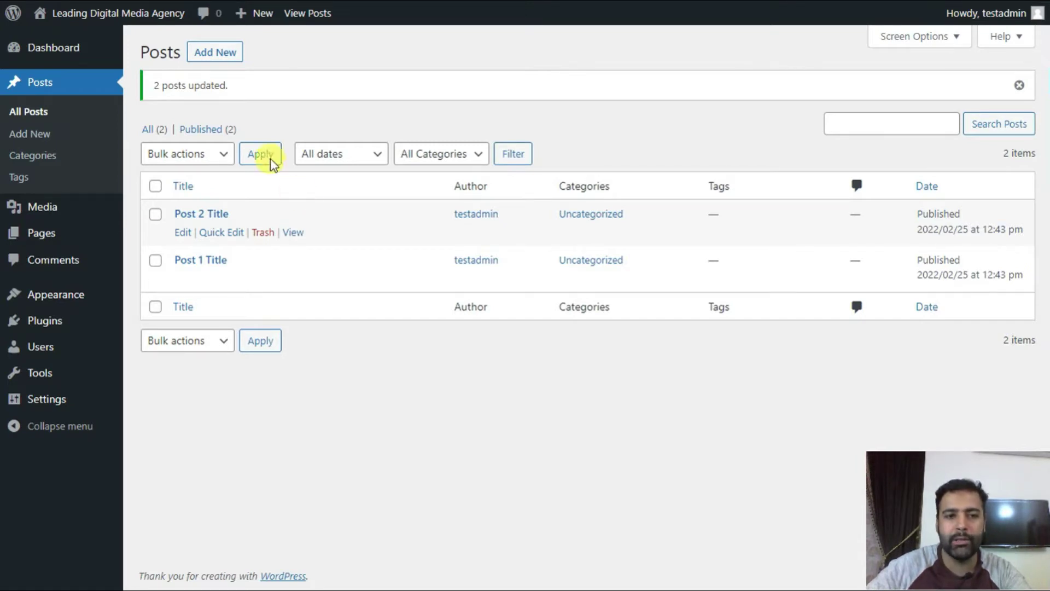
mouse_move(42, 233)
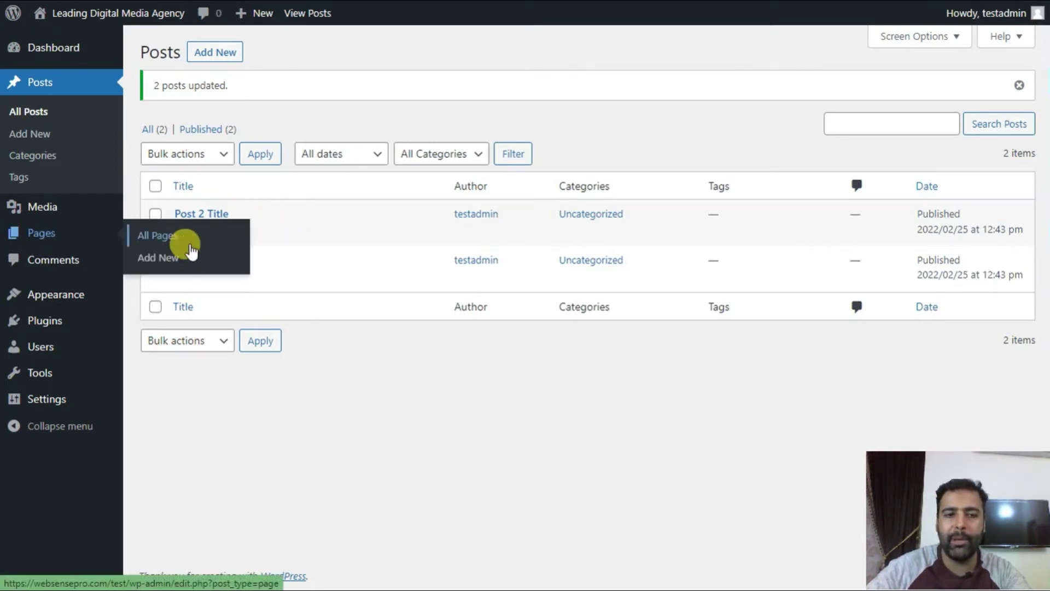
Step: Open the attachment details of leading-web-design-trends.jpg in Media > Library
click(215, 245)
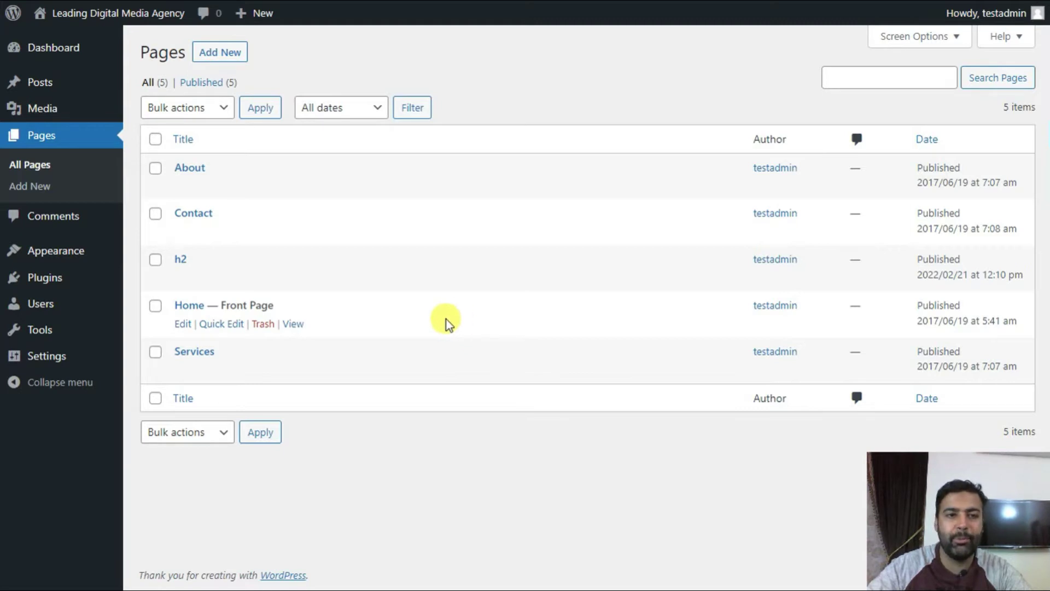
mouse_move(43, 108)
click(169, 121)
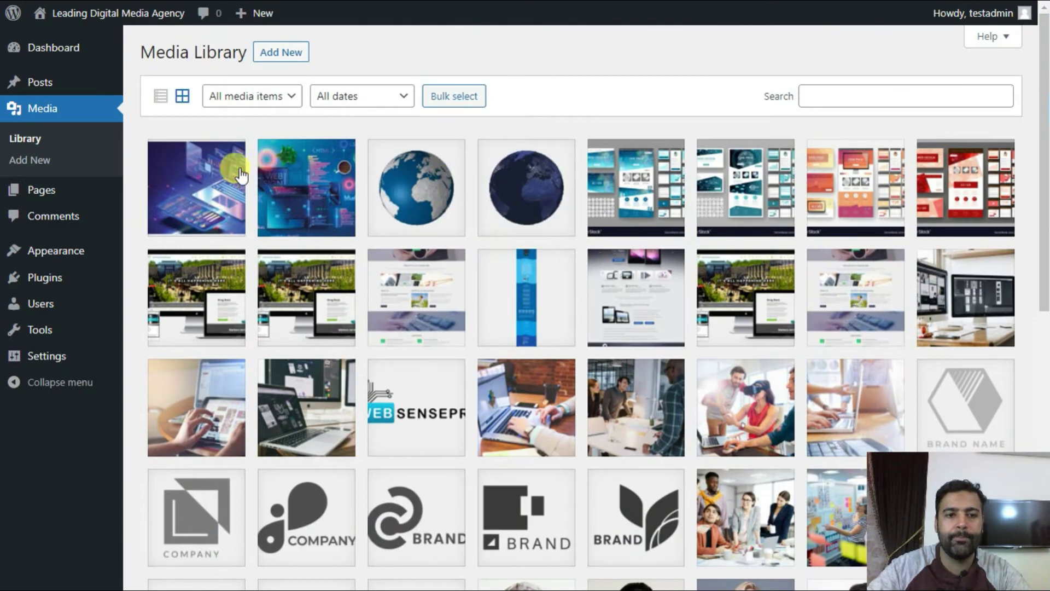
click(168, 181)
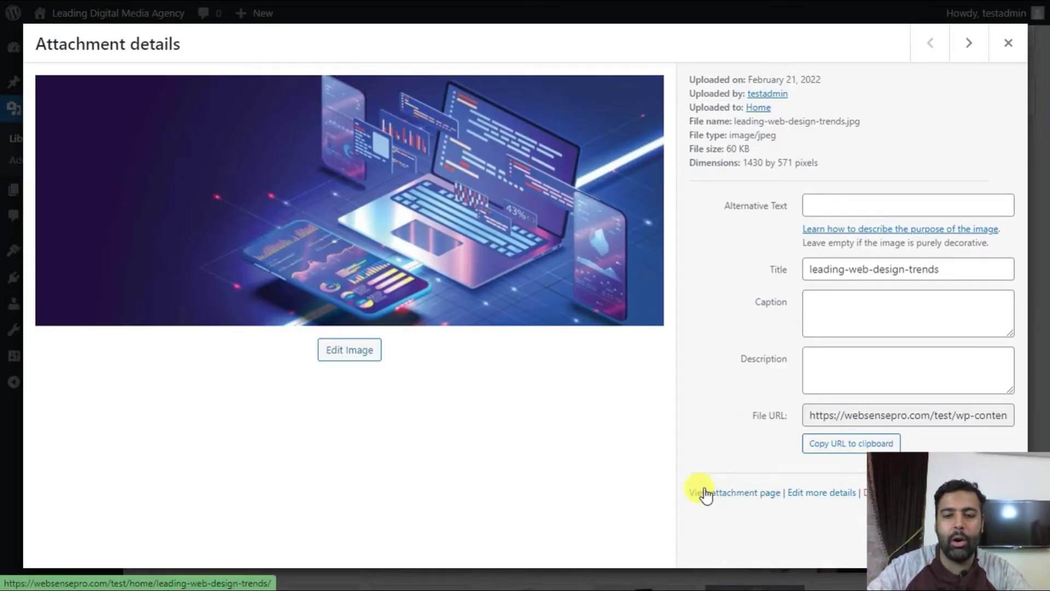
right_click(718, 502)
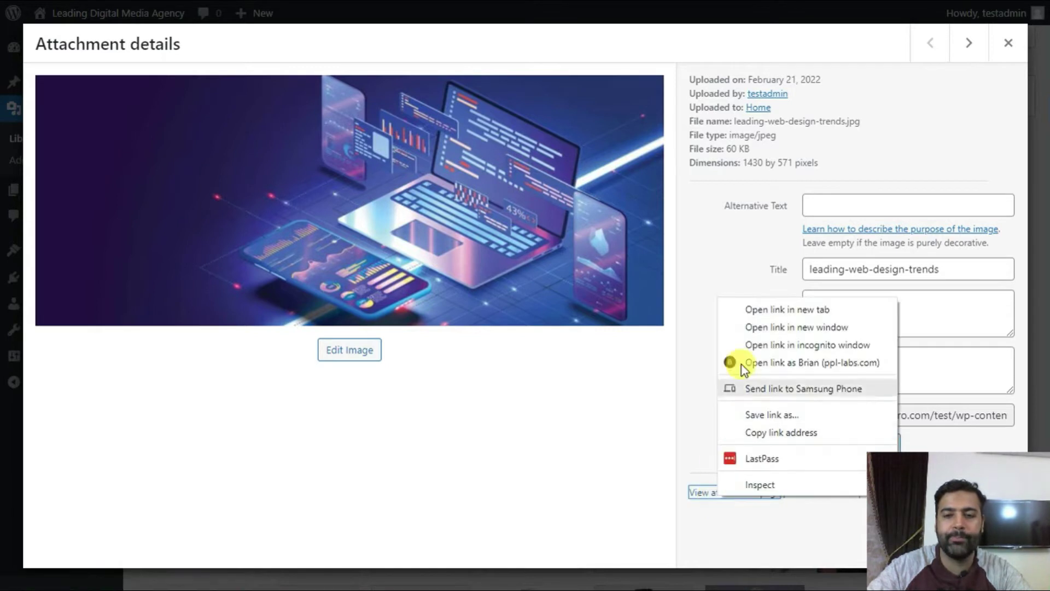
click(751, 309)
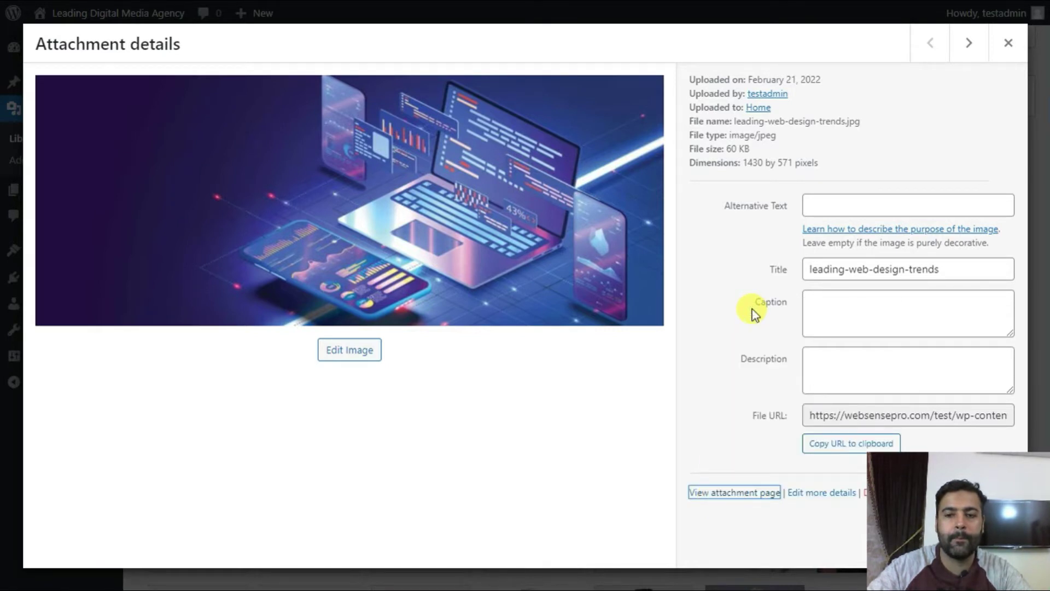
Step: View the public attachment page of leading-web-design-trends.jpg, which shows a Leave a Reply form
click(737, 500)
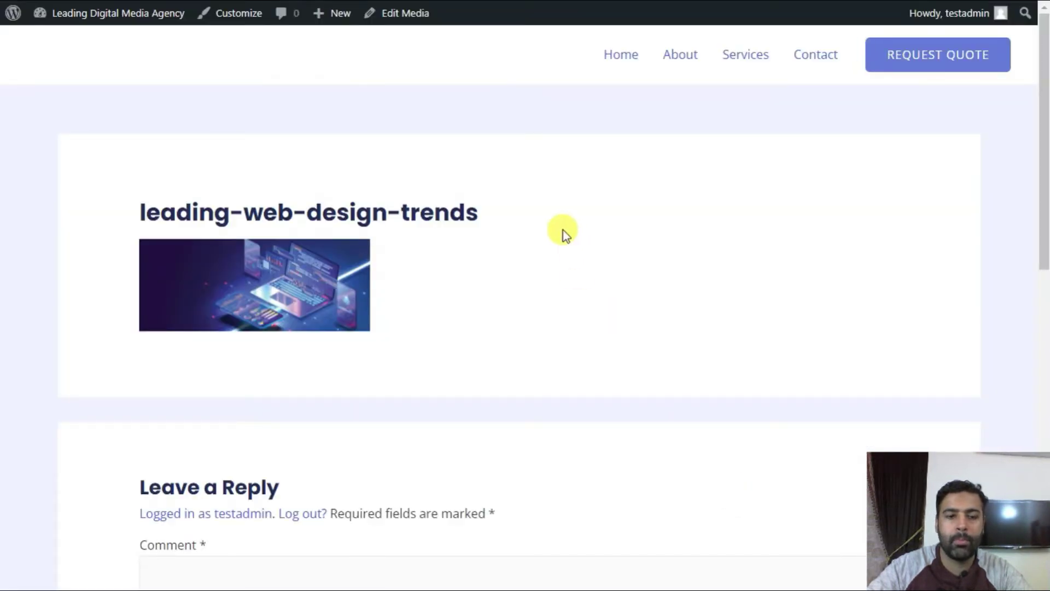
scroll(563, 234, down, 3)
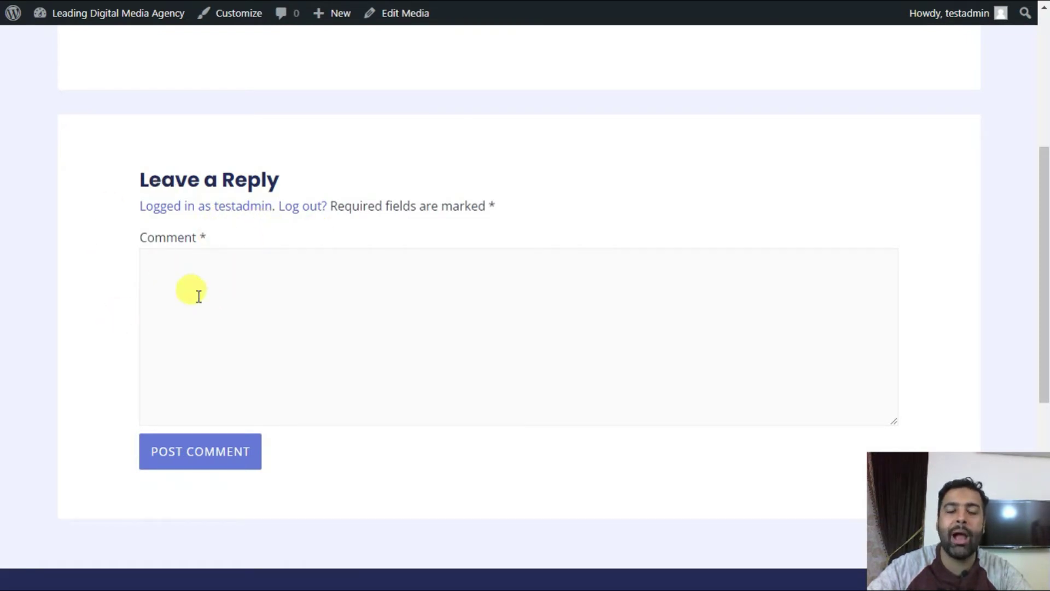
scroll(198, 295, up, 4)
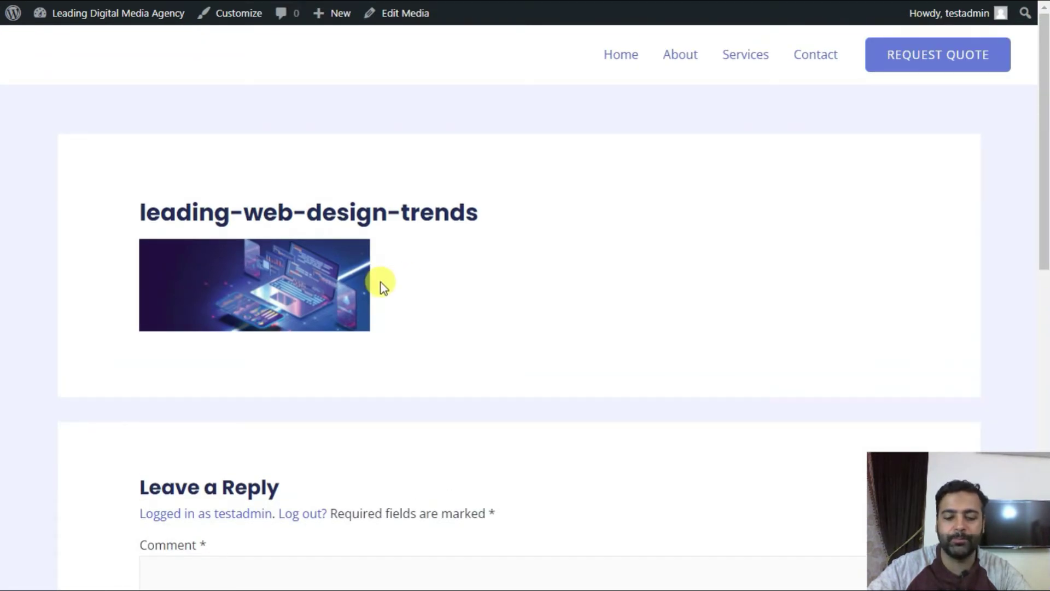
scroll(389, 234, down, 4)
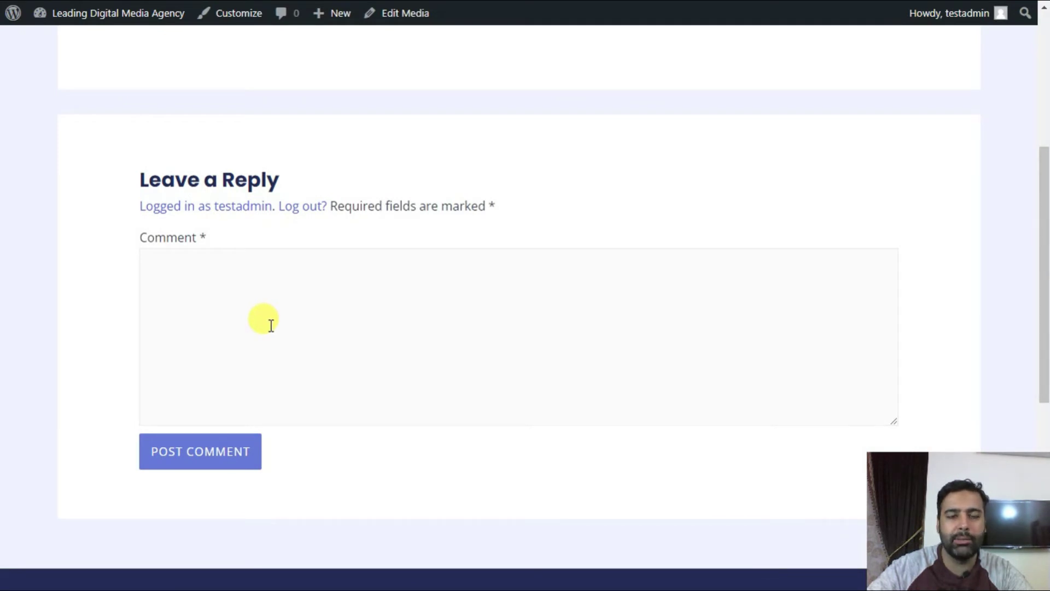
scroll(271, 325, up, 4)
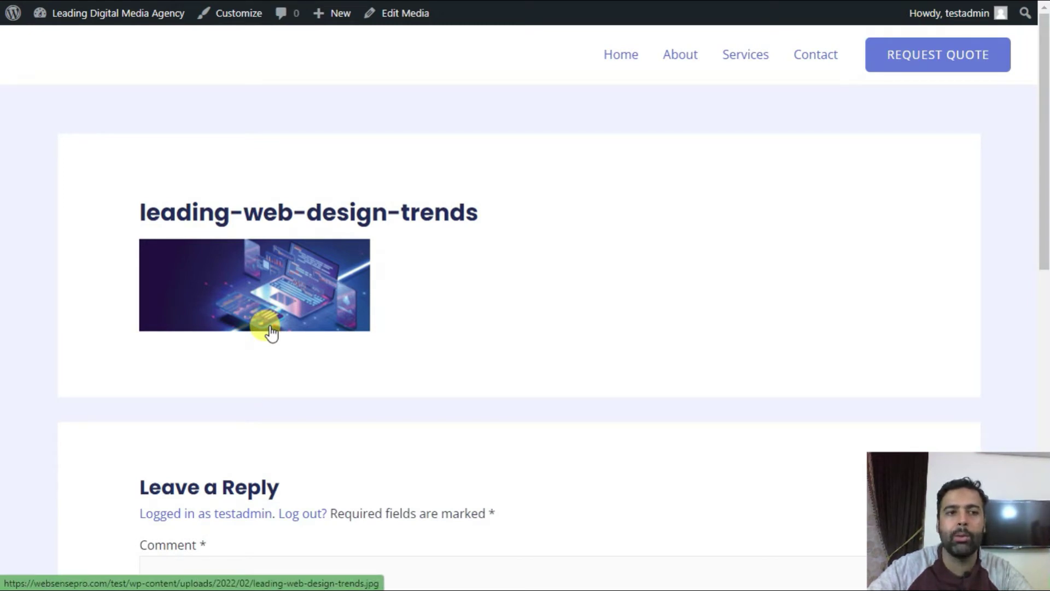
scroll(420, 260, down, 4)
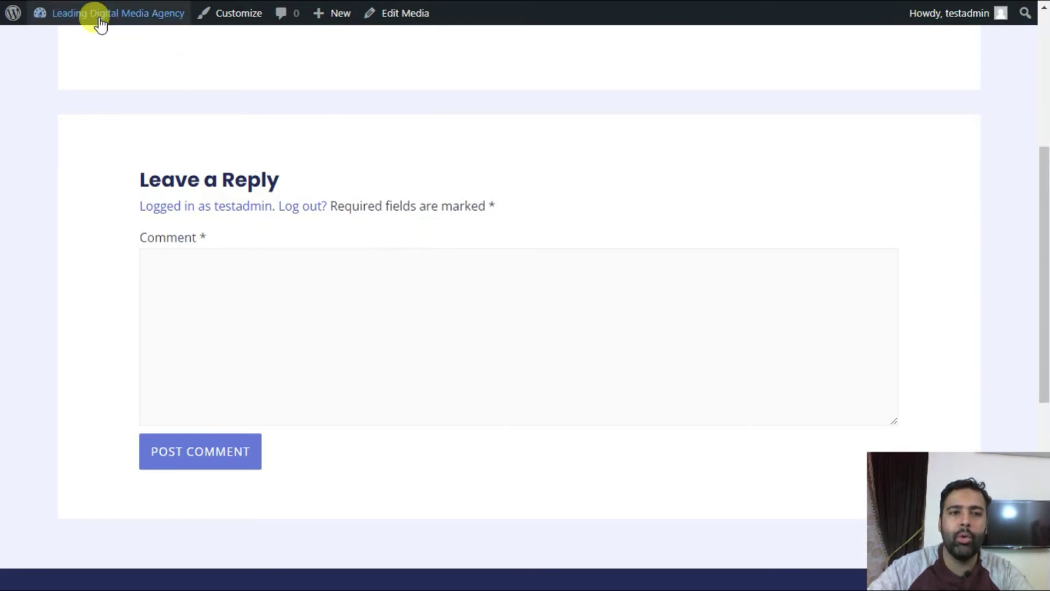
mouse_move(109, 13)
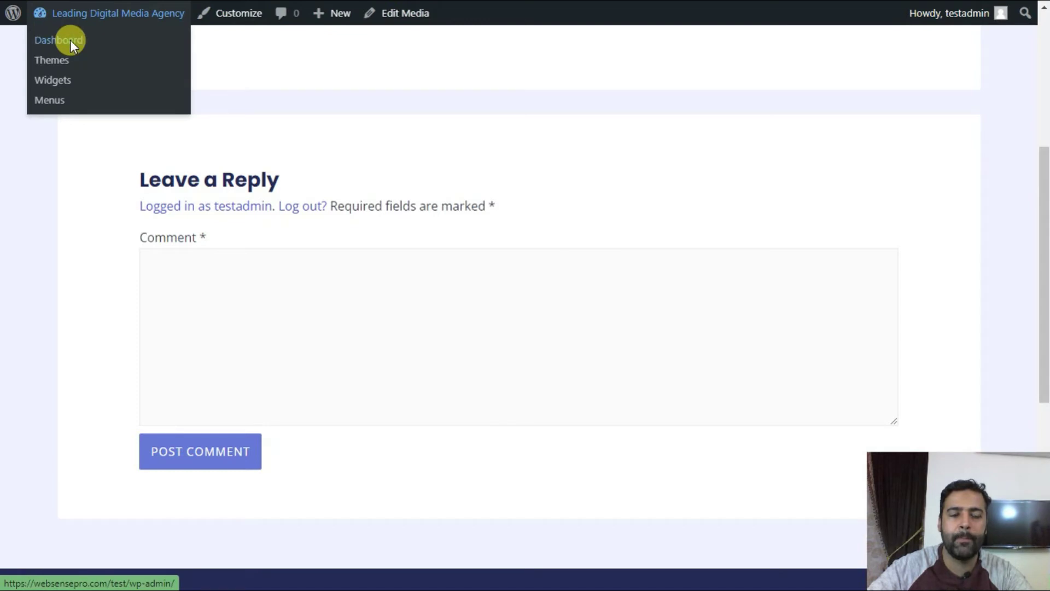
Step: Open the Astra theme's functions.php in the Theme File Editor, accepting the warning
click(70, 40)
mouse_move(55, 250)
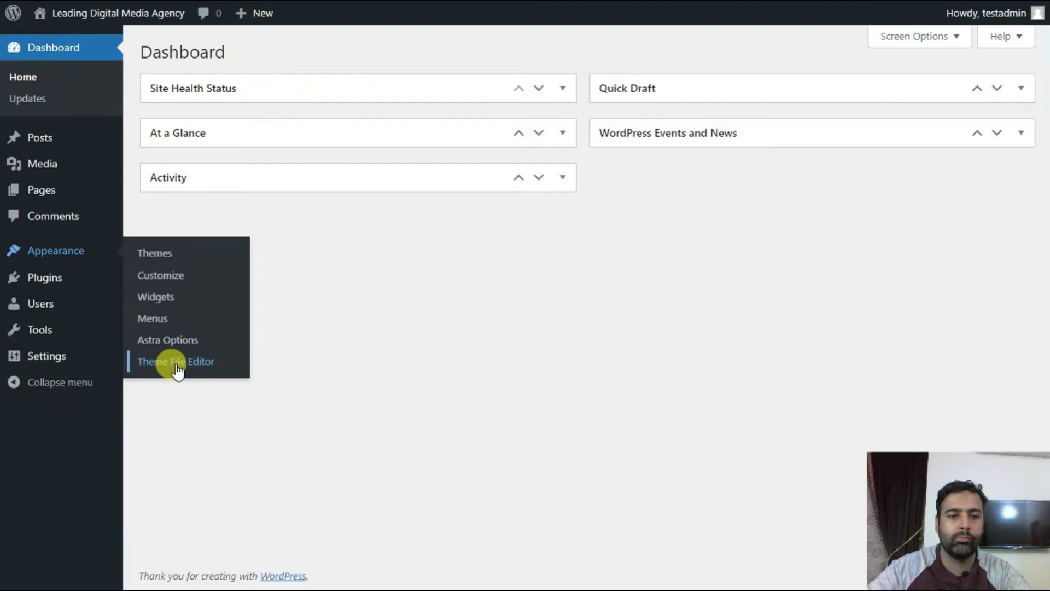
click(357, 447)
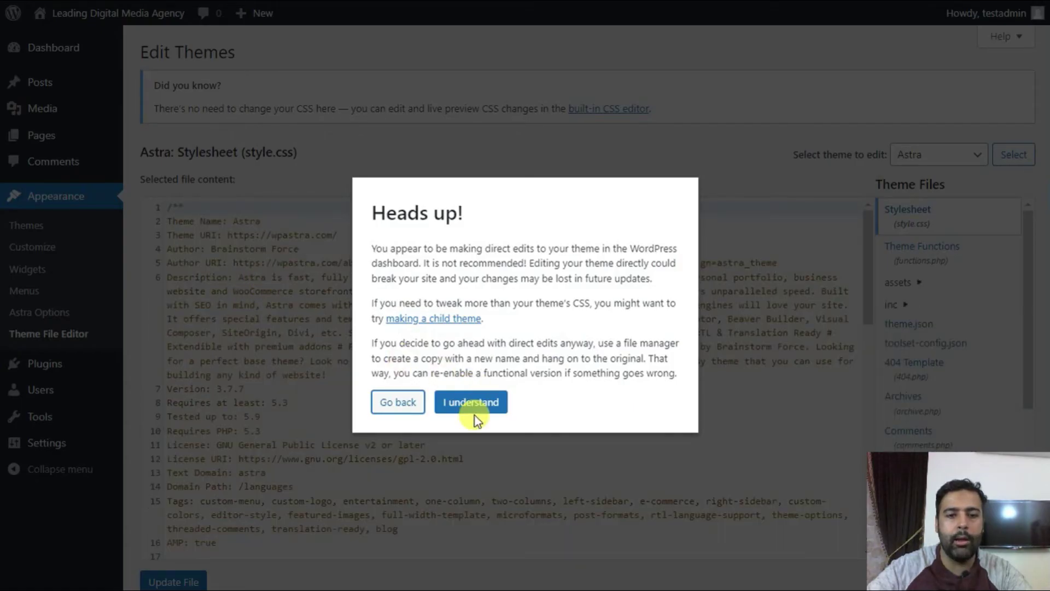
click(474, 413)
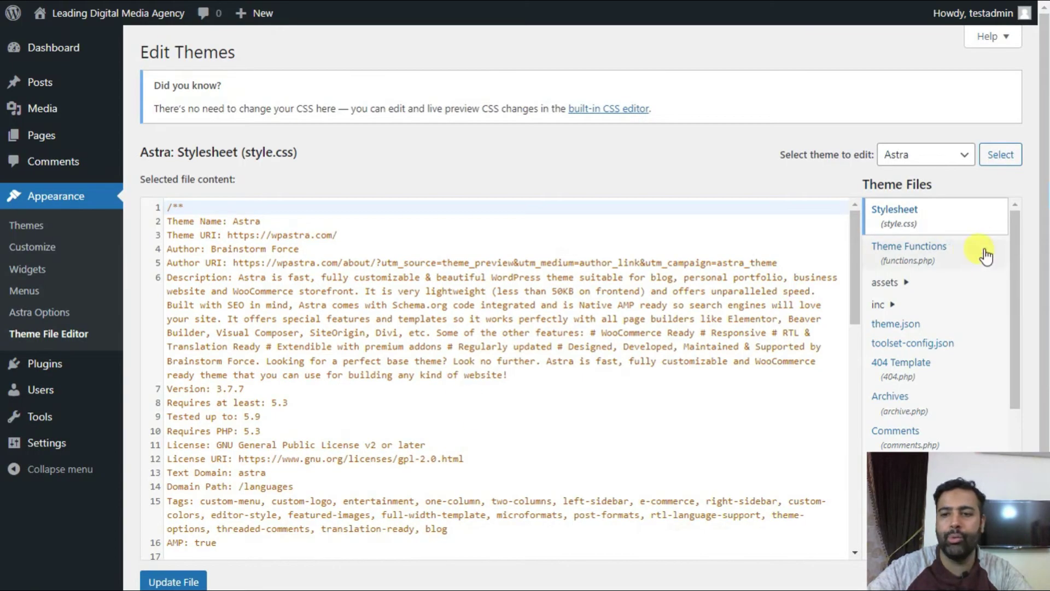
click(900, 246)
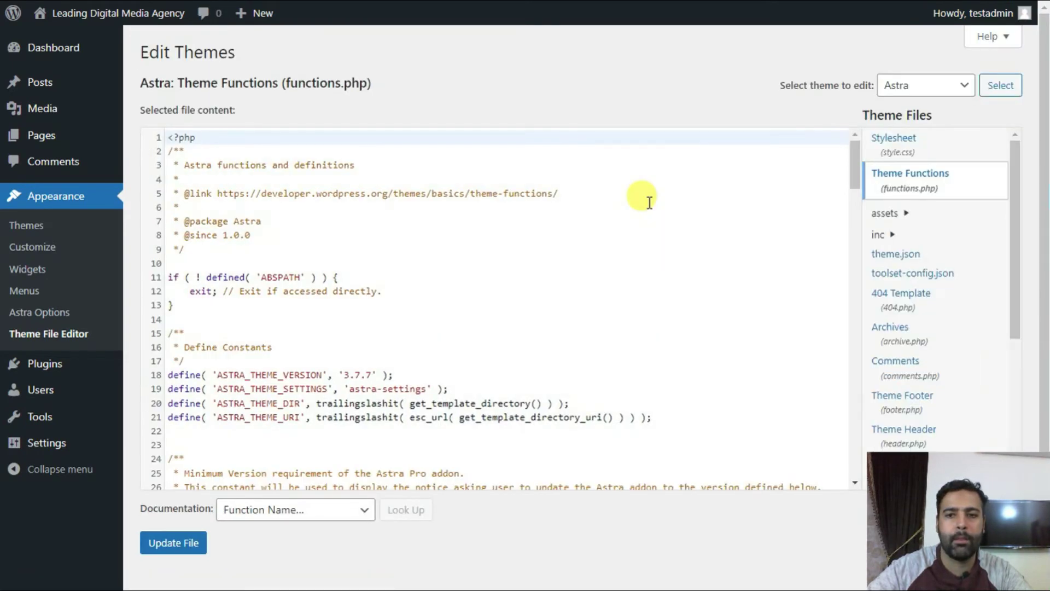
scroll(648, 202, down, 10)
scroll(648, 202, down, 10)
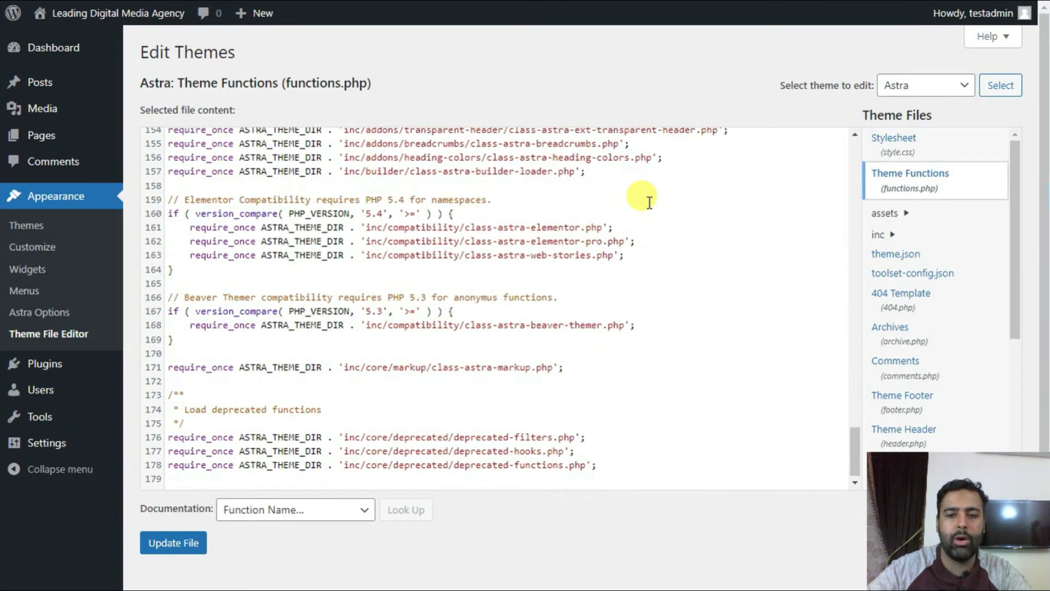
Step: Paste the attachment-comment filter function at the end of functions.php and update the file
click(663, 465)
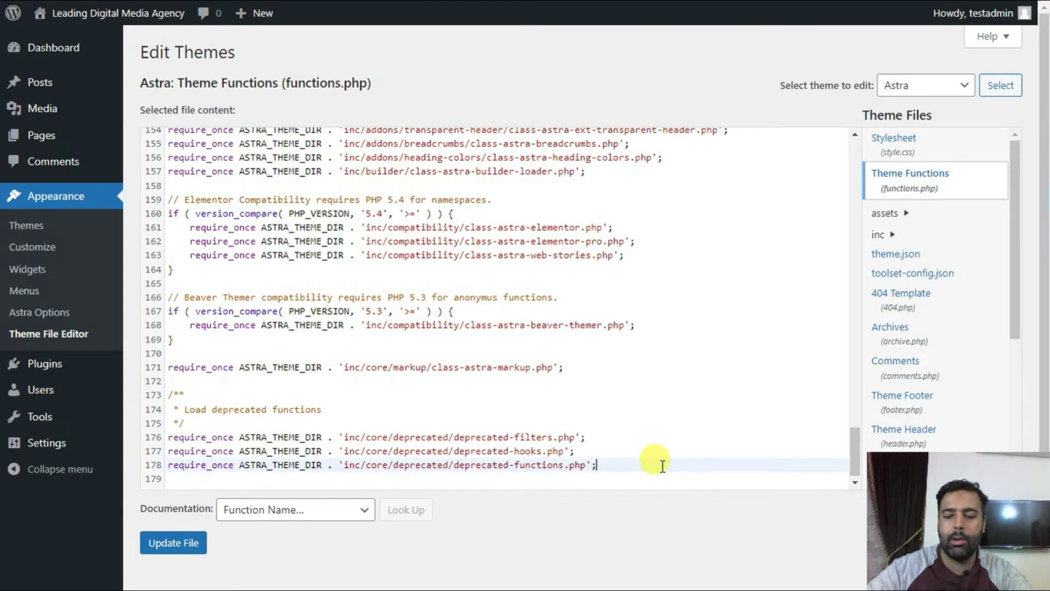
key(Return)
key(Return)
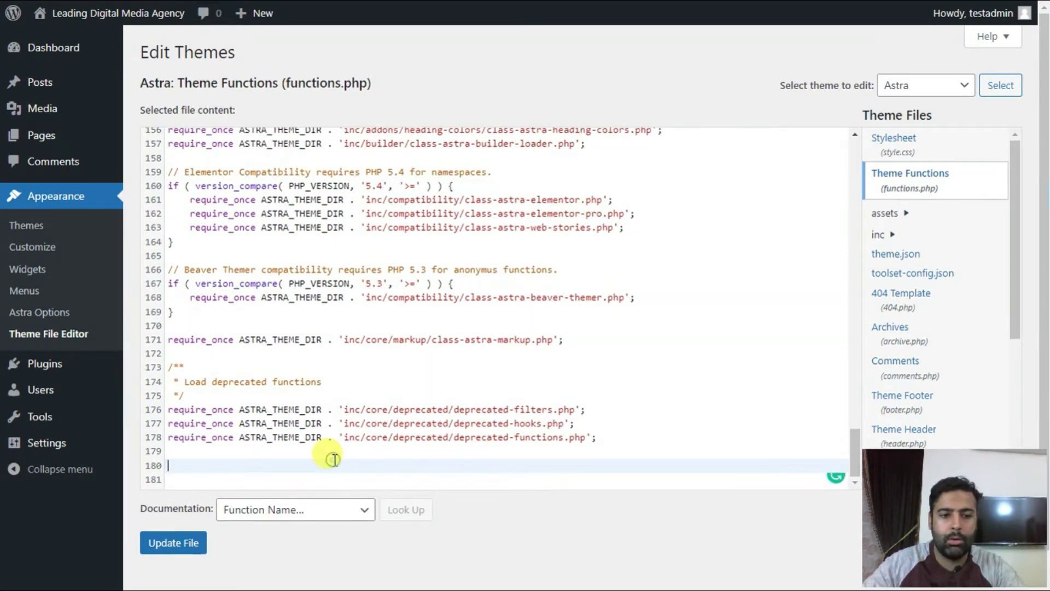
text(function filter_media_comment_status( $open, $post_id ) {     $post = get_post( $post_id );     if( $post->post_type == 'attachment' ) {         return false;     }     return $open; } add_filter( 'comments_open', 'filter_media_comment_status', 10 , 2 );)
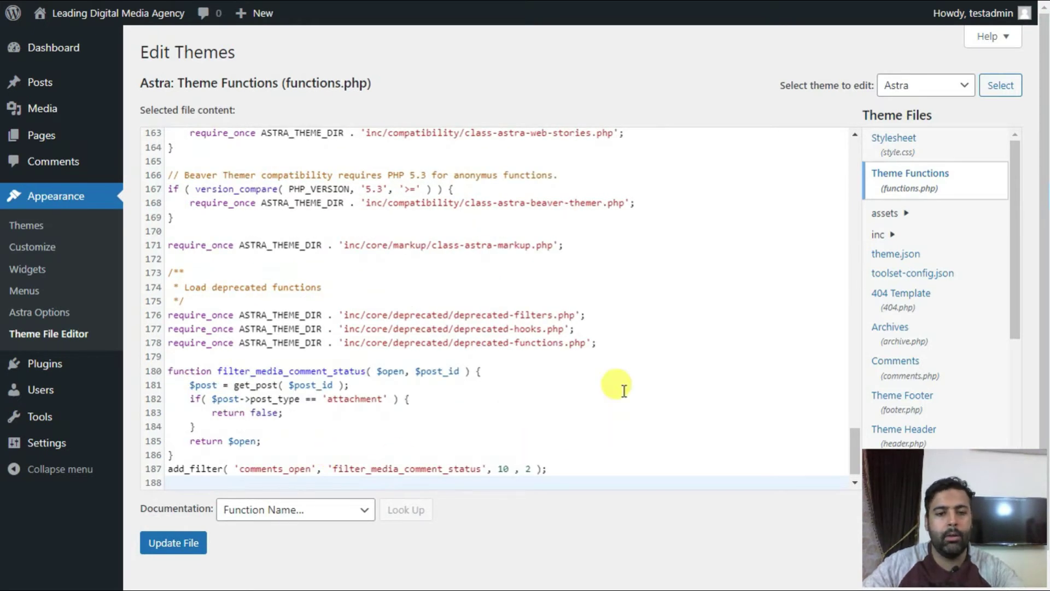
key(Return)
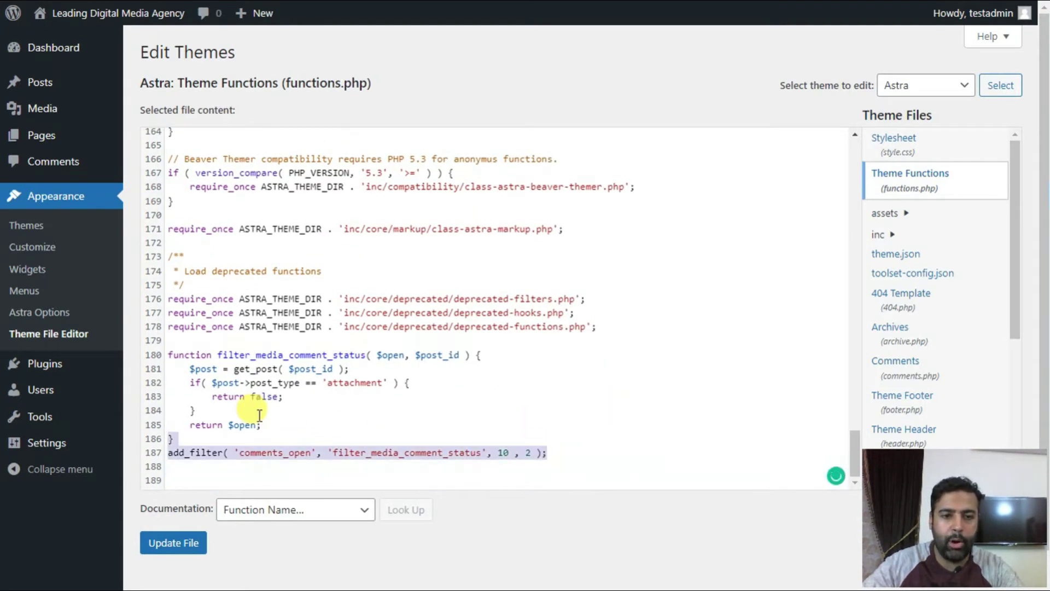
drag(575, 457, 164, 350)
click(570, 421)
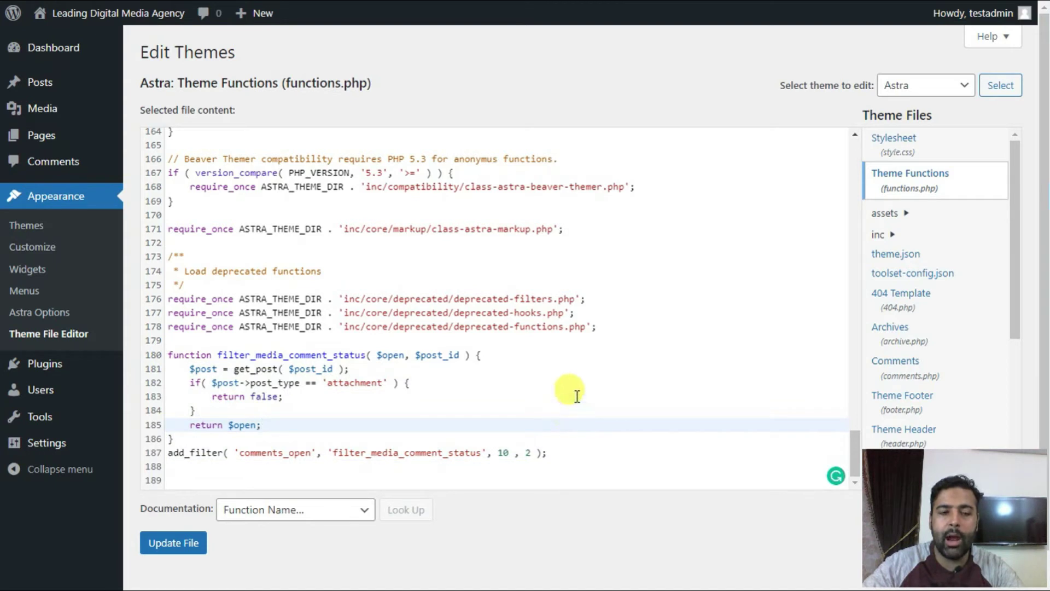
click(158, 555)
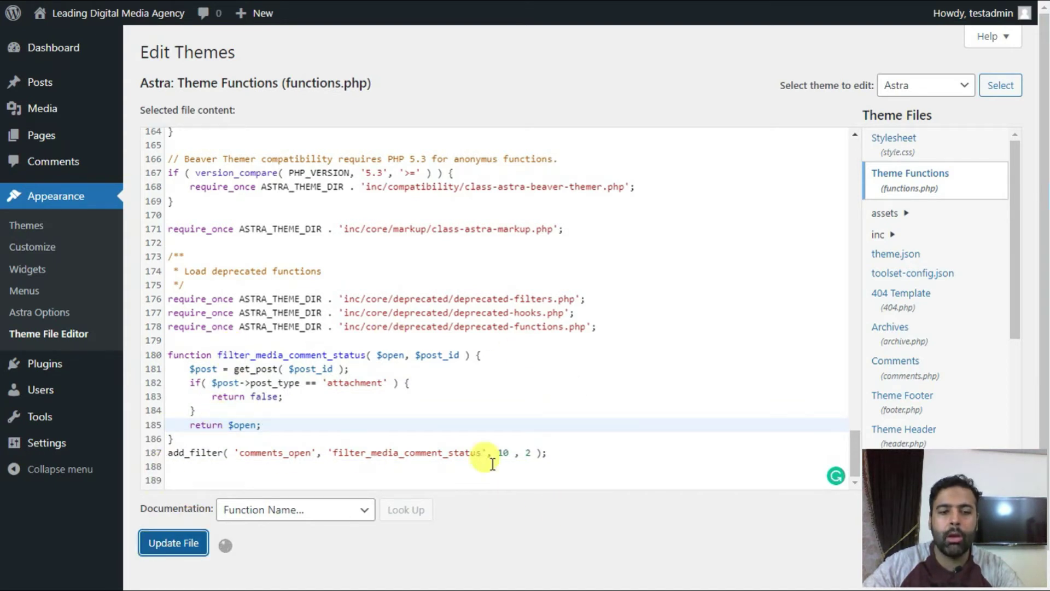
drag(623, 457, 163, 357)
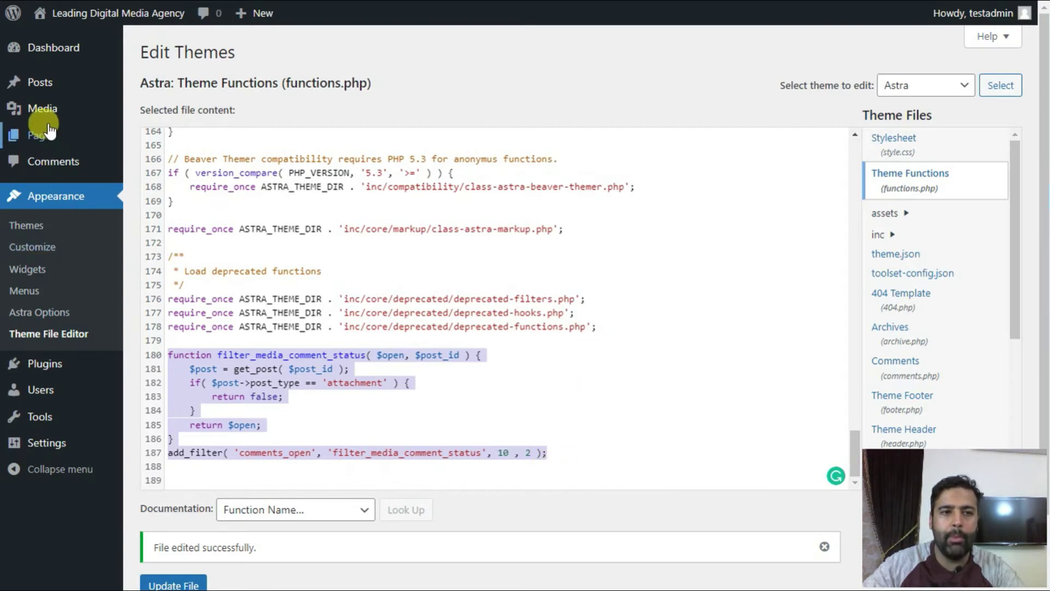
mouse_move(42, 109)
click(160, 113)
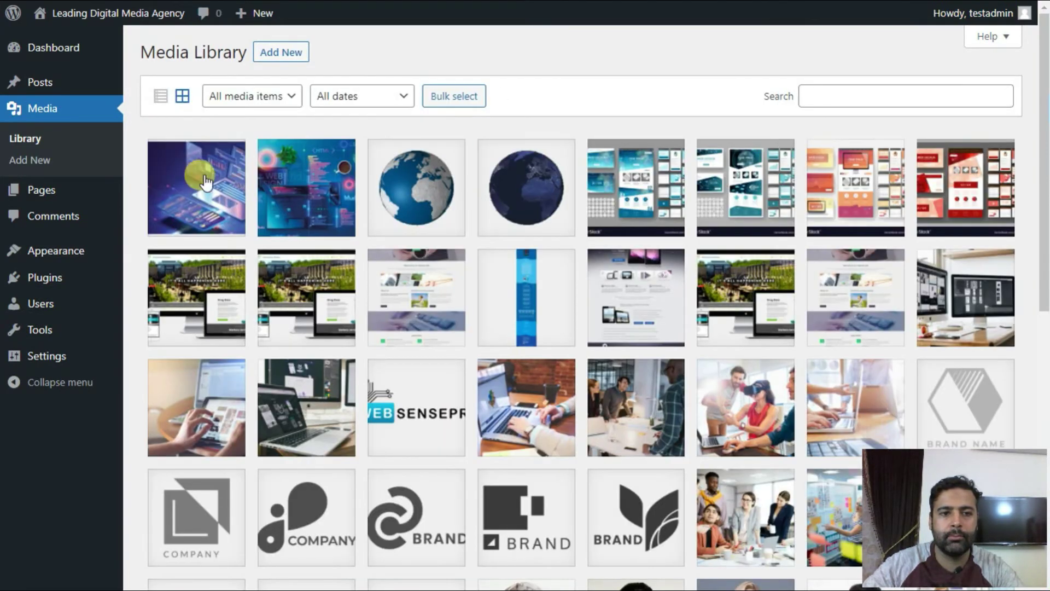
Step: Reopen the leading-web-design-trends.jpg attachment page to check that the comment form is gone
click(197, 187)
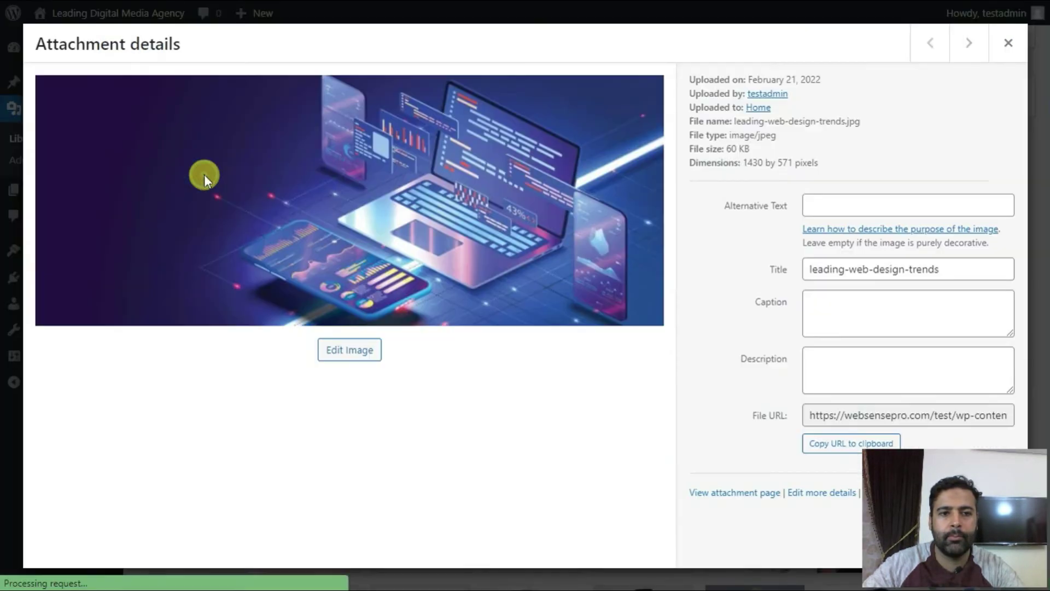
right_click(710, 494)
key(Escape)
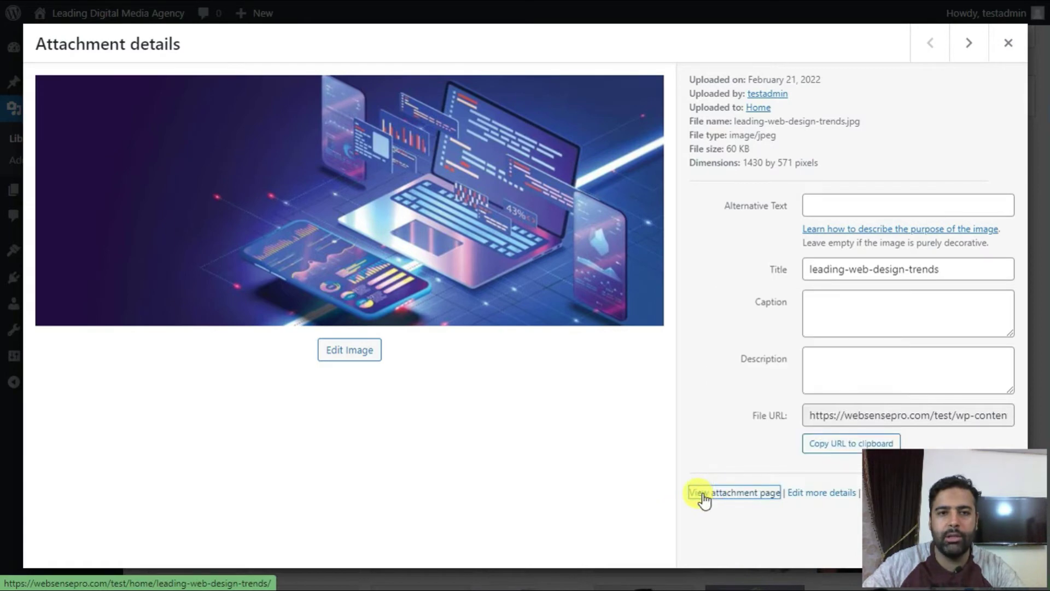
click(704, 494)
scroll(613, 375, down, 3)
scroll(130, 310, up, 5)
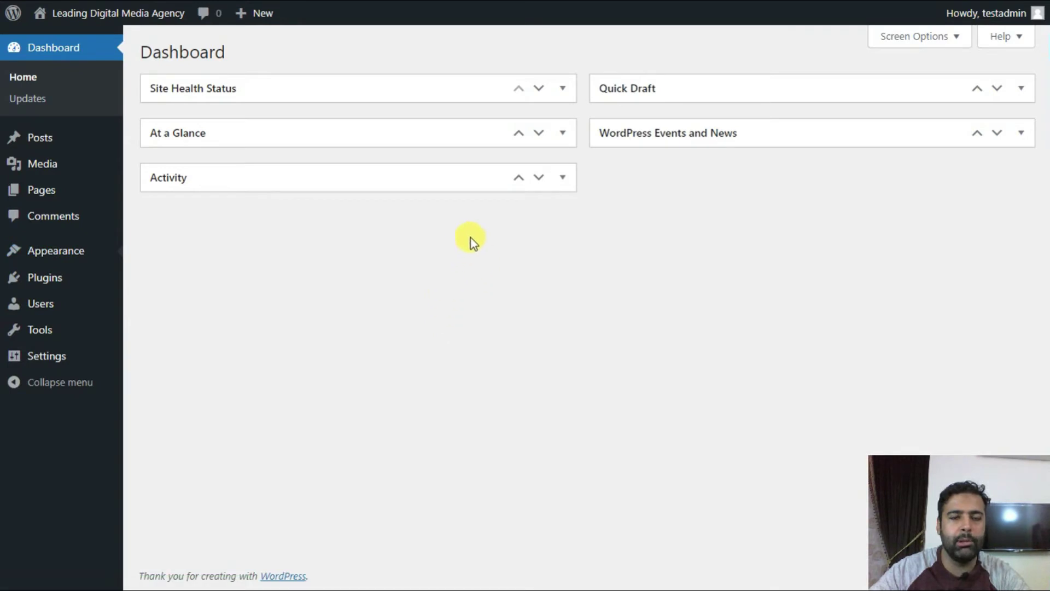
scroll(654, 283, down, 10)
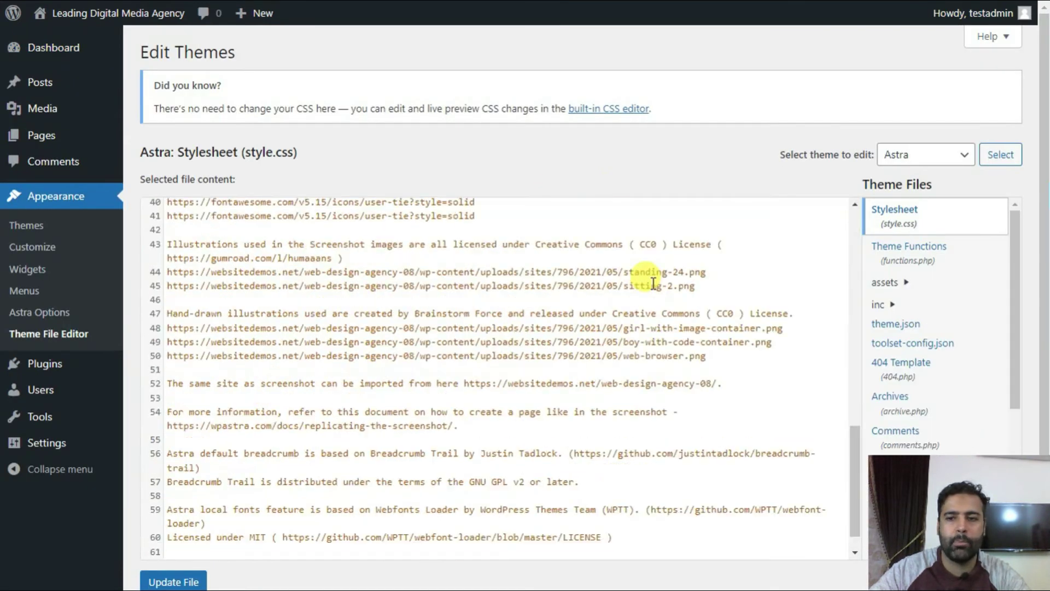
scroll(654, 284, down, 1)
scroll(654, 283, down, 2)
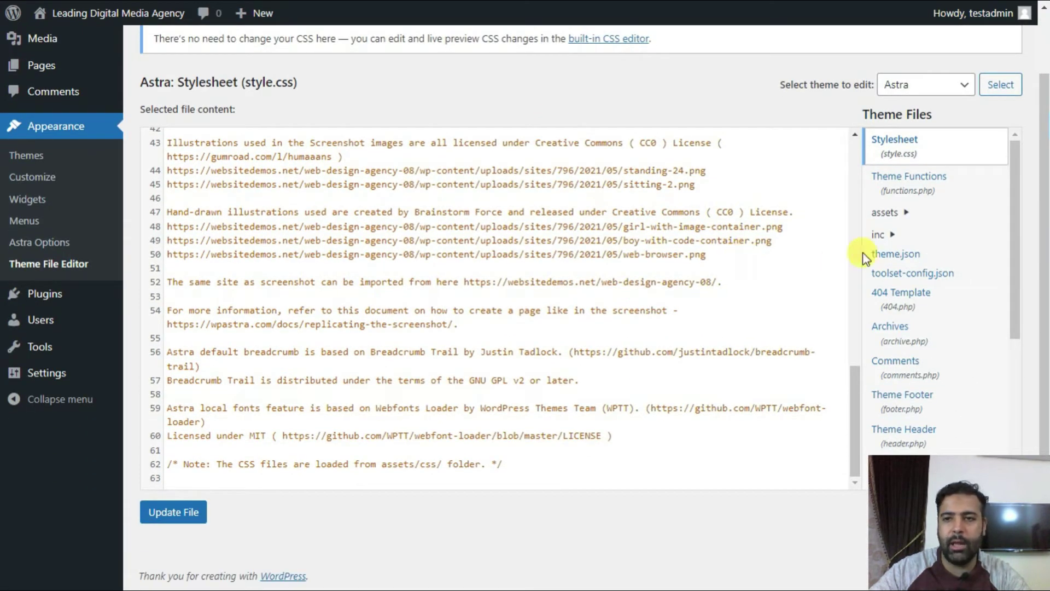
Step: Delete the added comment filter block from Astra's functions.php and update the file
click(954, 183)
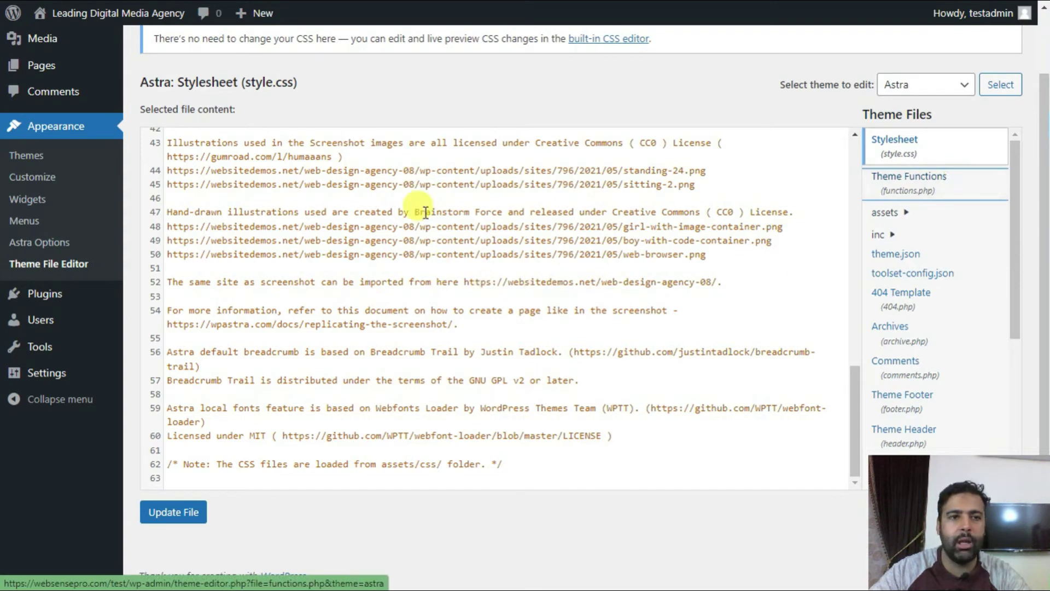
scroll(403, 171, down, 4)
scroll(463, 183, up, 1)
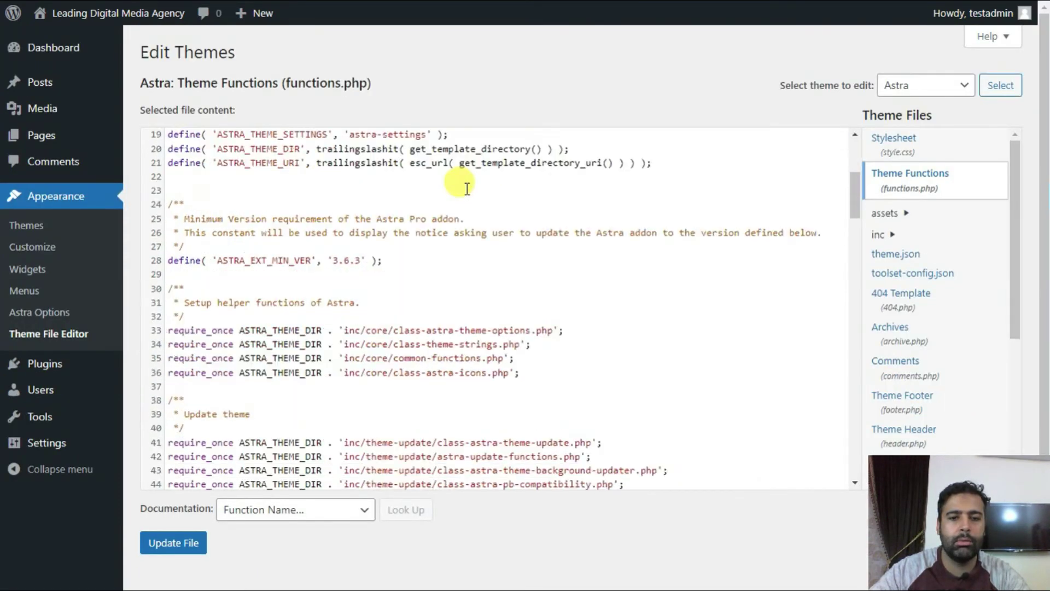
scroll(461, 187, down, 10)
scroll(460, 193, down, 3)
scroll(459, 200, down, 1)
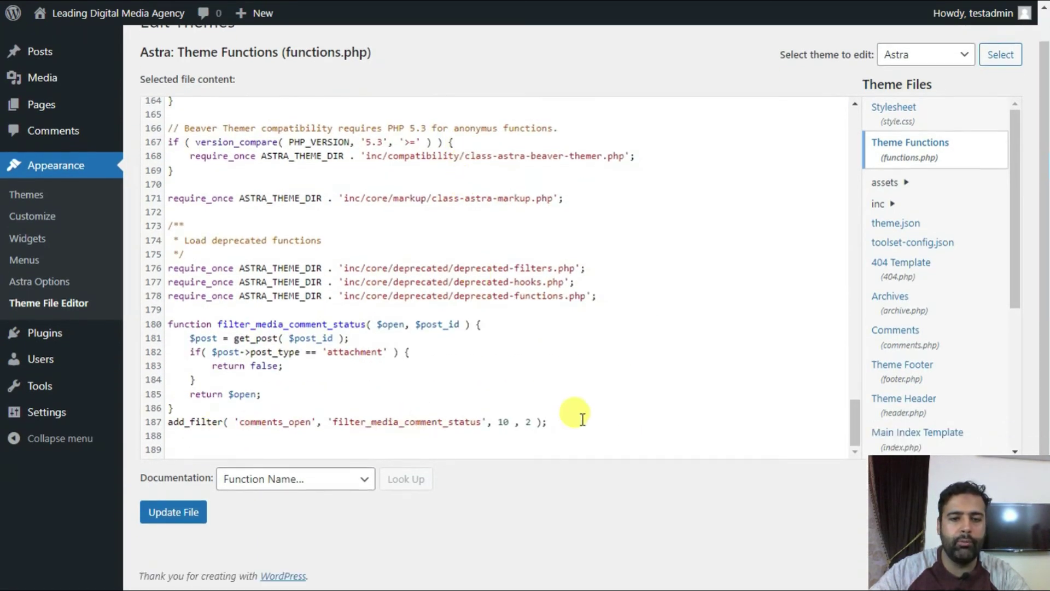
drag(575, 420, 168, 321)
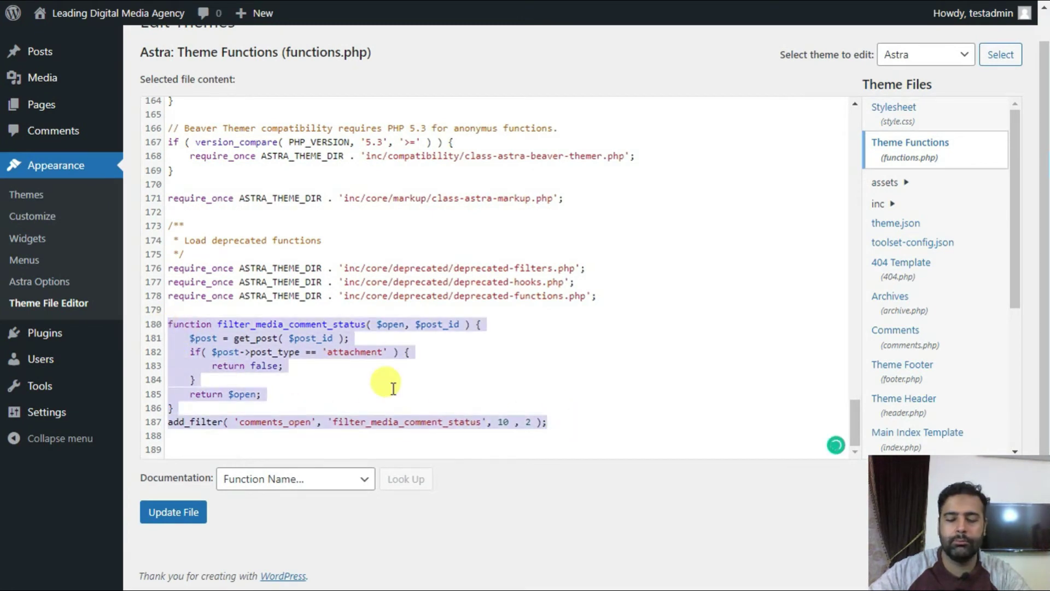
key(BackSpace)
click(187, 520)
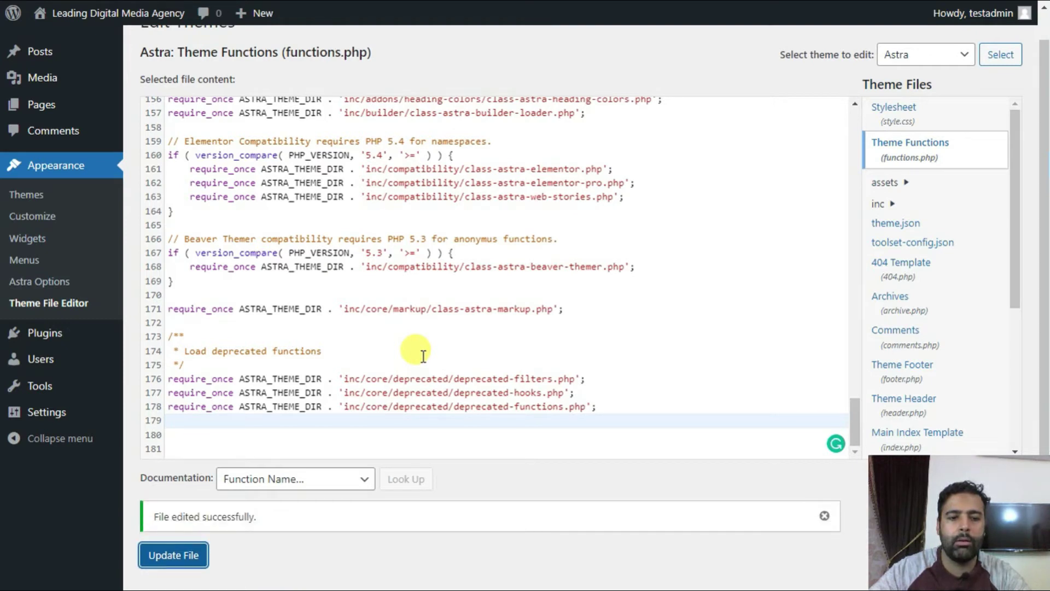
mouse_move(44, 333)
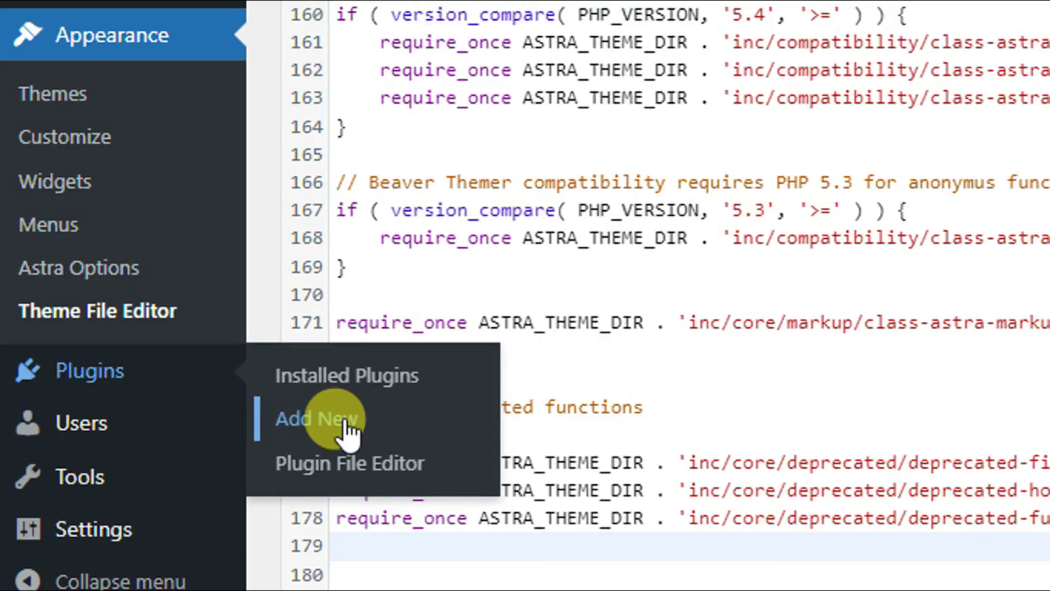
Step: Search Add New Plugins for 'disable comments', then install and activate WPDeveloper's Disable Comments
click(348, 418)
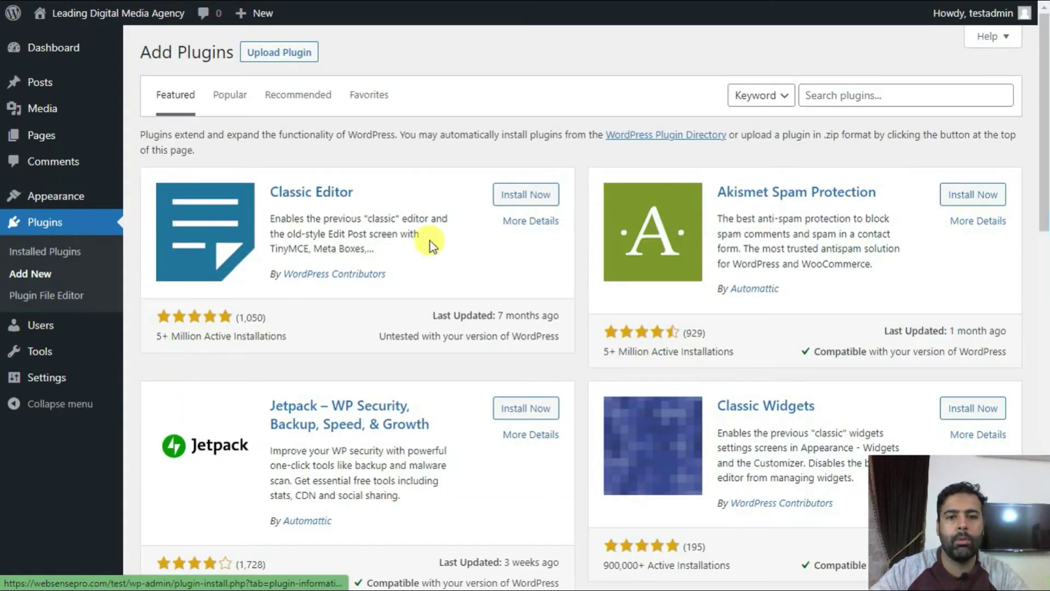
click(825, 96)
text(di)
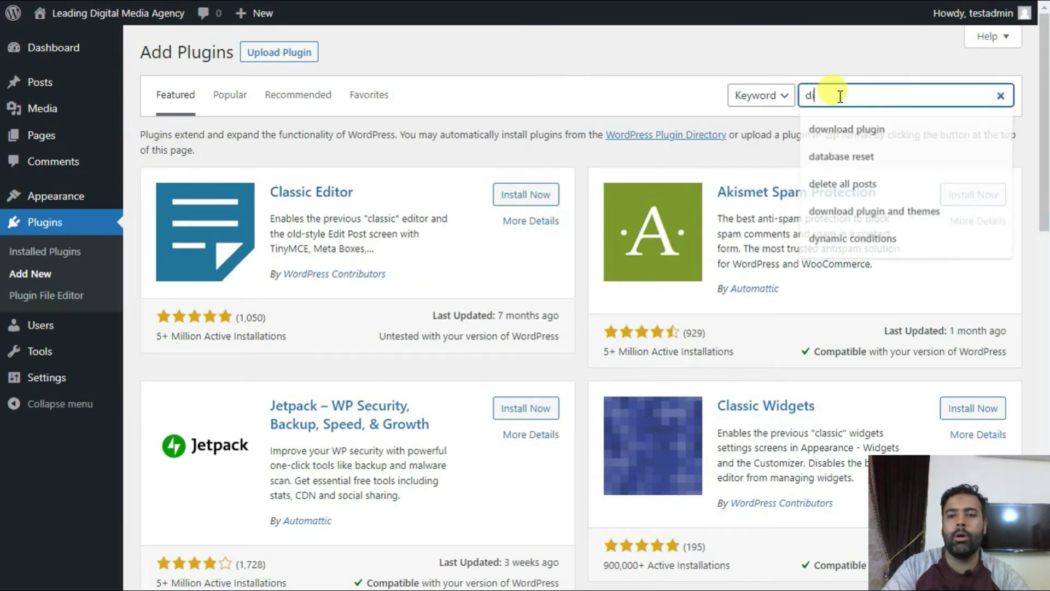
text(sable comments)
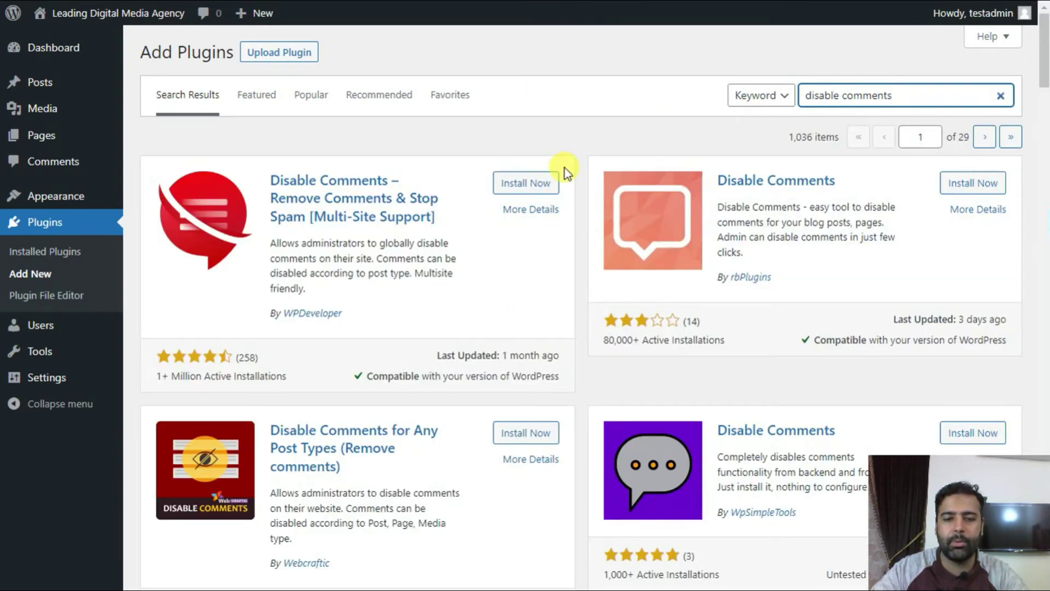
scroll(565, 168, down, 4)
scroll(565, 169, up, 4)
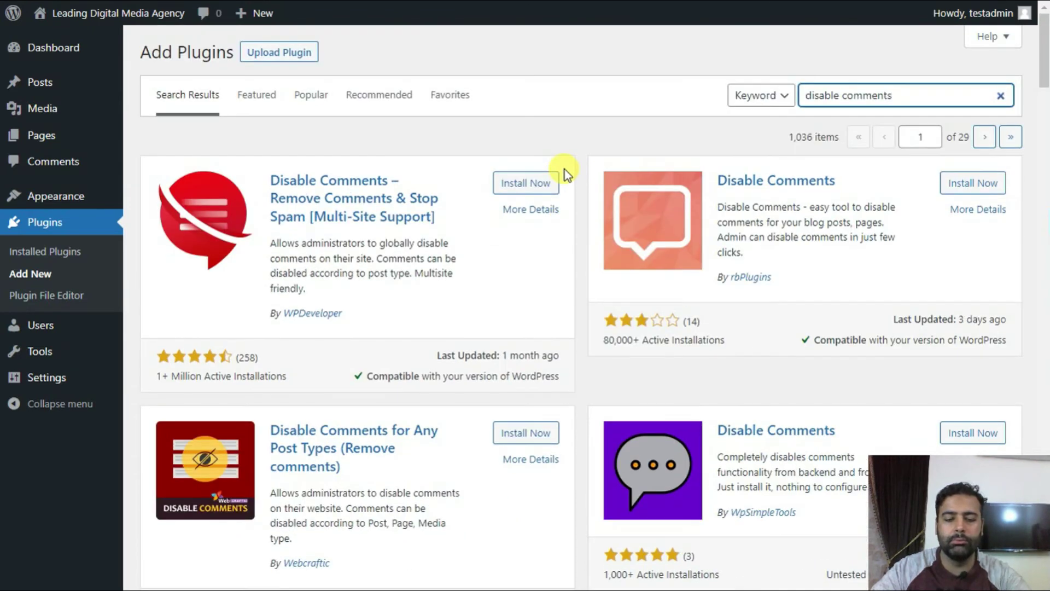
key(BackSpace)
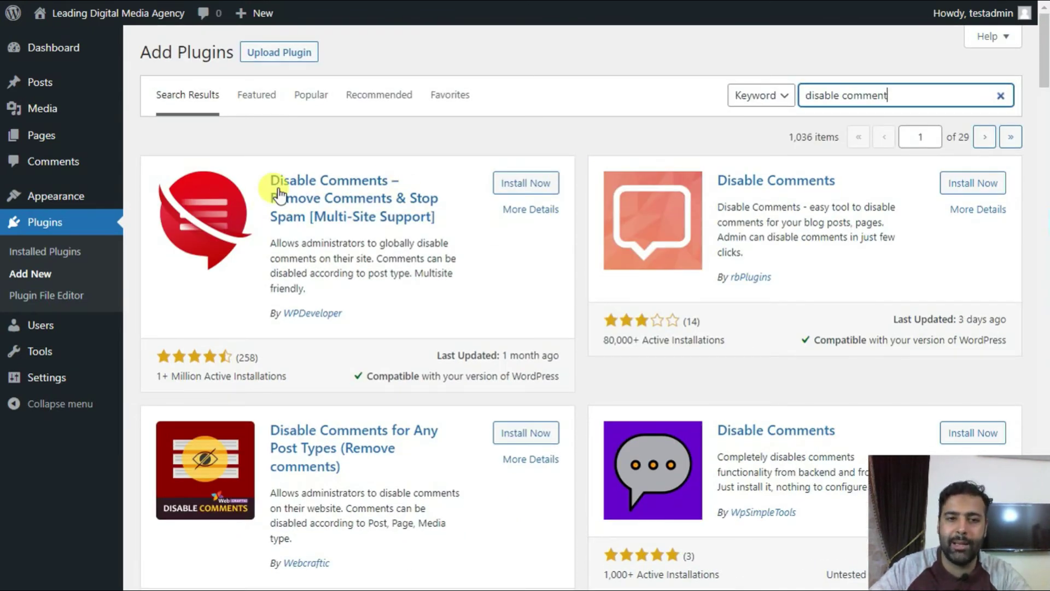
click(536, 189)
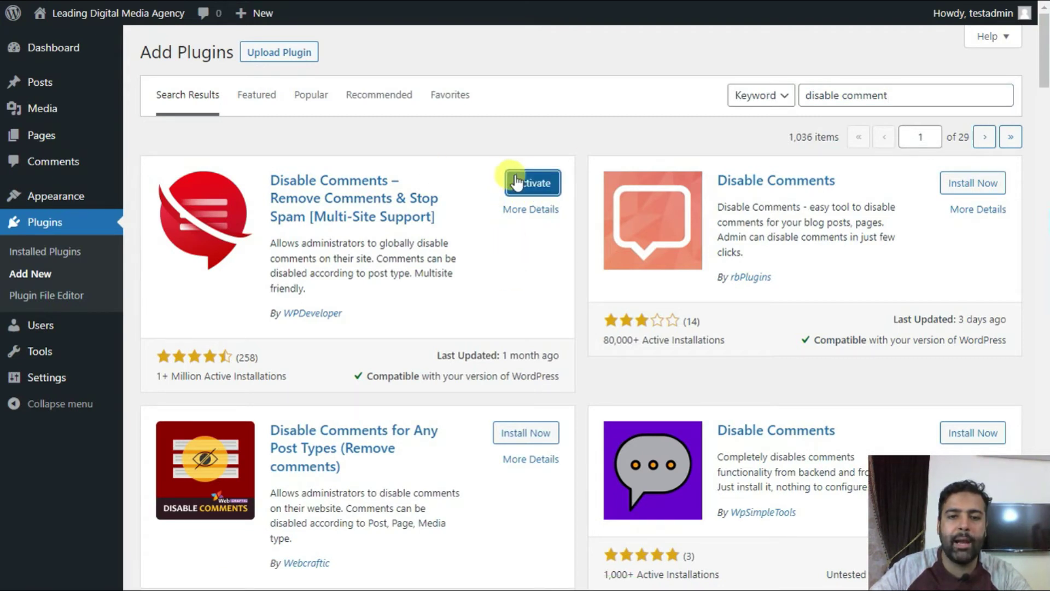
click(523, 181)
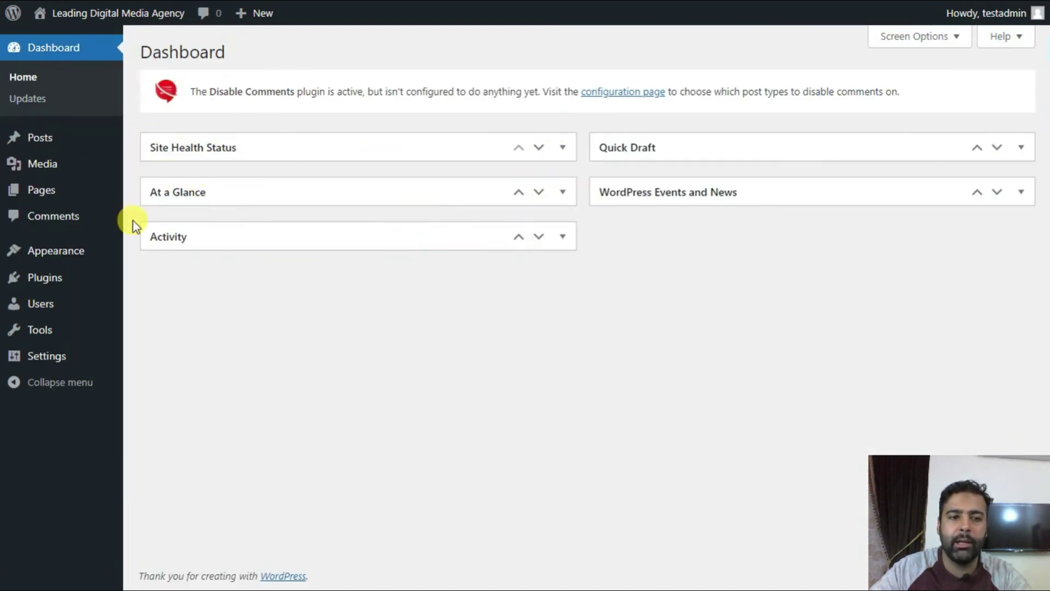
mouse_move(47, 378)
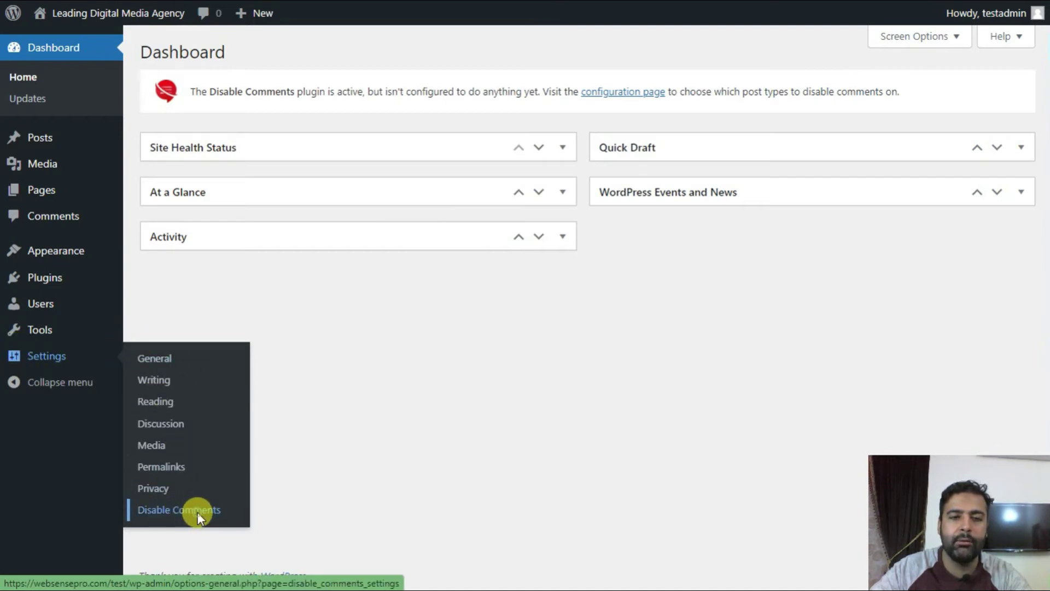
Step: In Disable Comments settings, choose Everywhere to disable comments site-wide and save the change
click(198, 512)
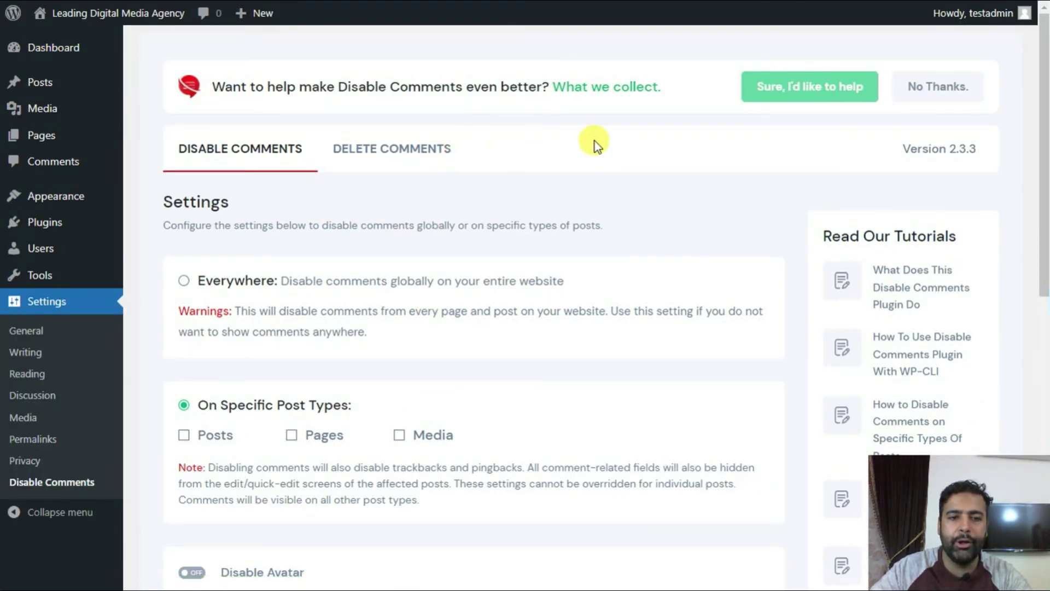
scroll(596, 141, down, 2)
scroll(595, 140, down, 2)
scroll(443, 247, down, 1)
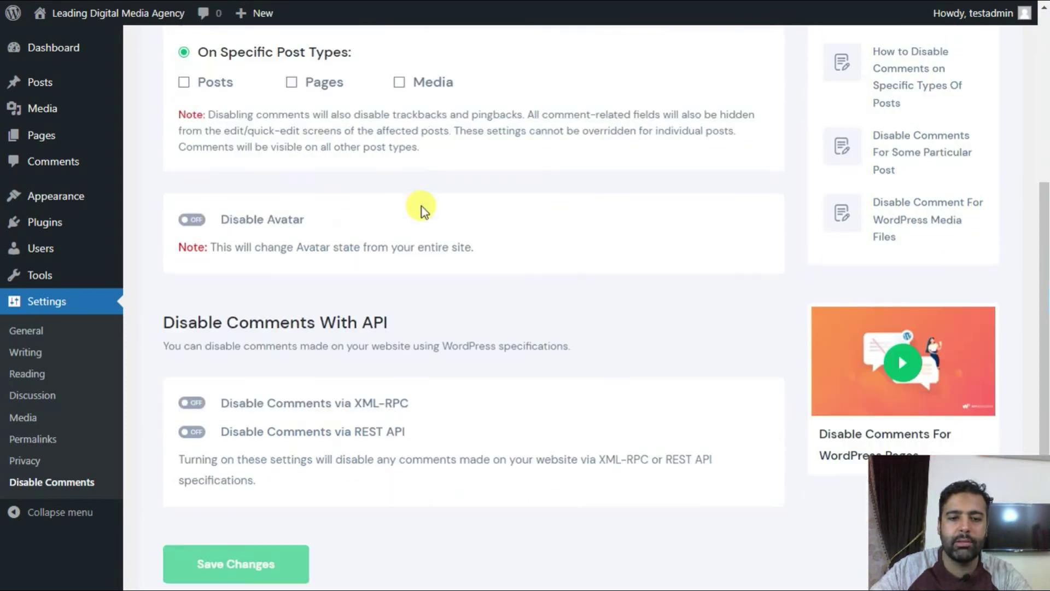
scroll(422, 206, down, 2)
scroll(277, 352, up, 4)
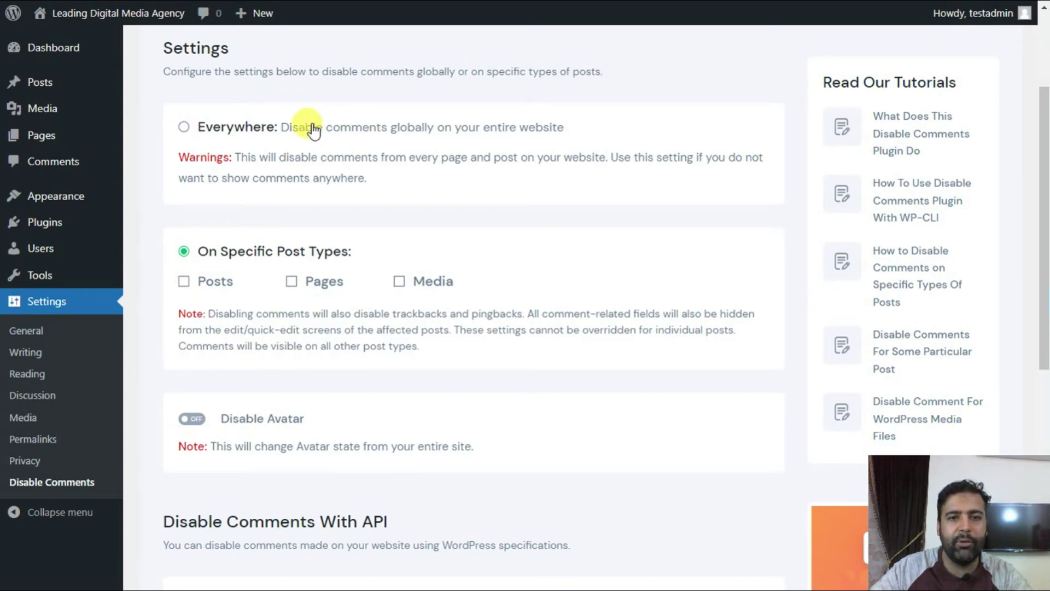
click(184, 129)
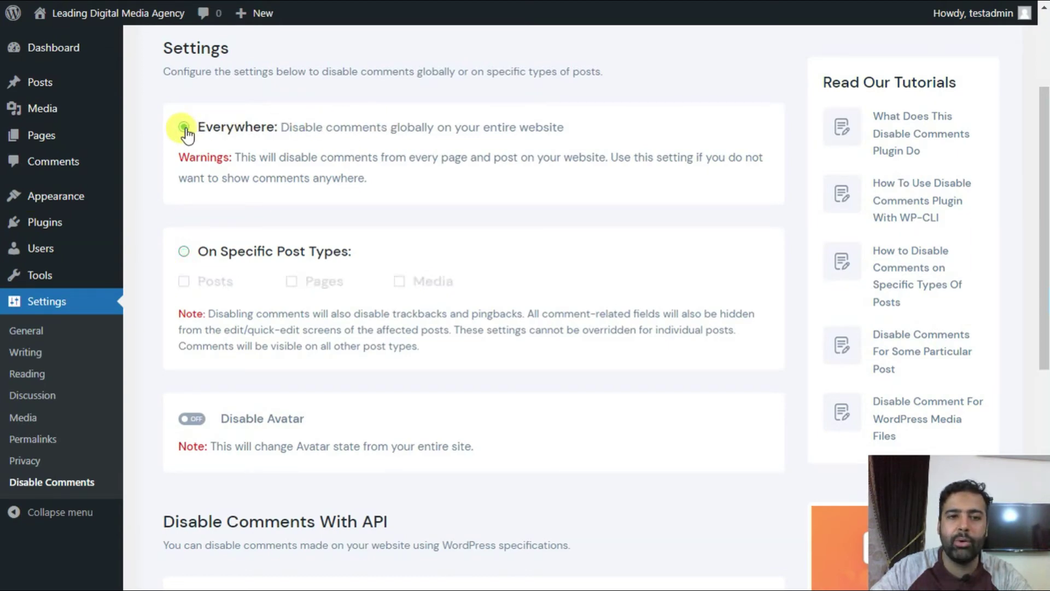
scroll(601, 197, down, 5)
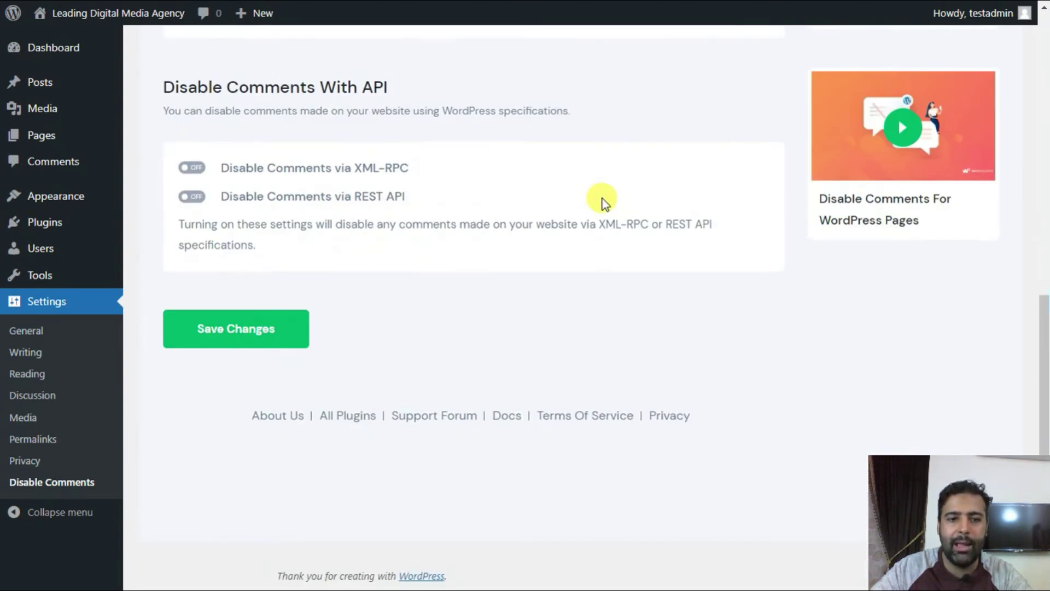
click(270, 343)
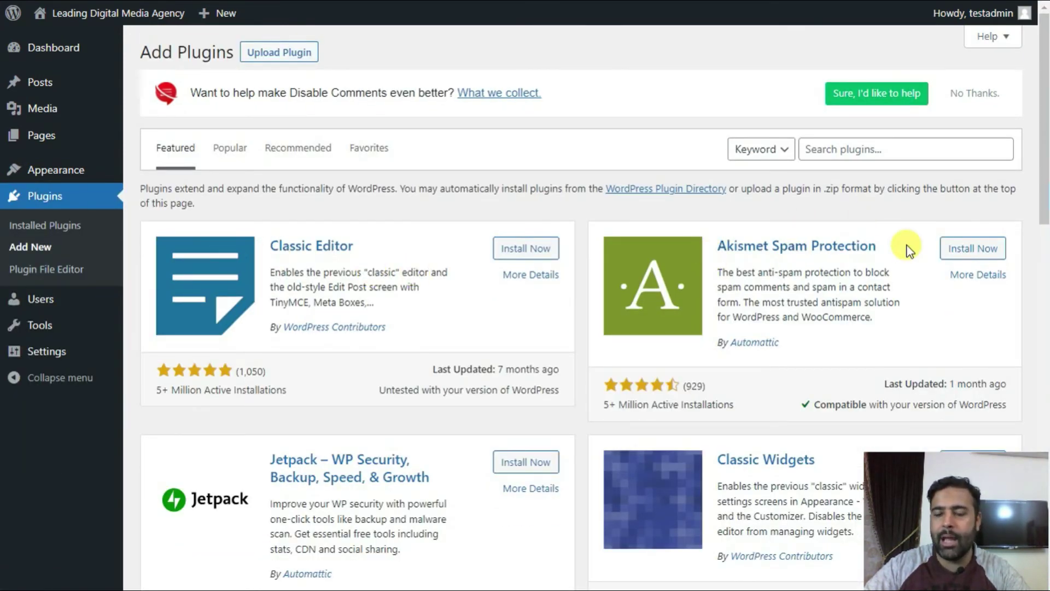
Step: Install Akismet Spam Protection from the Featured plugins list and activate it
drag(895, 245, 712, 257)
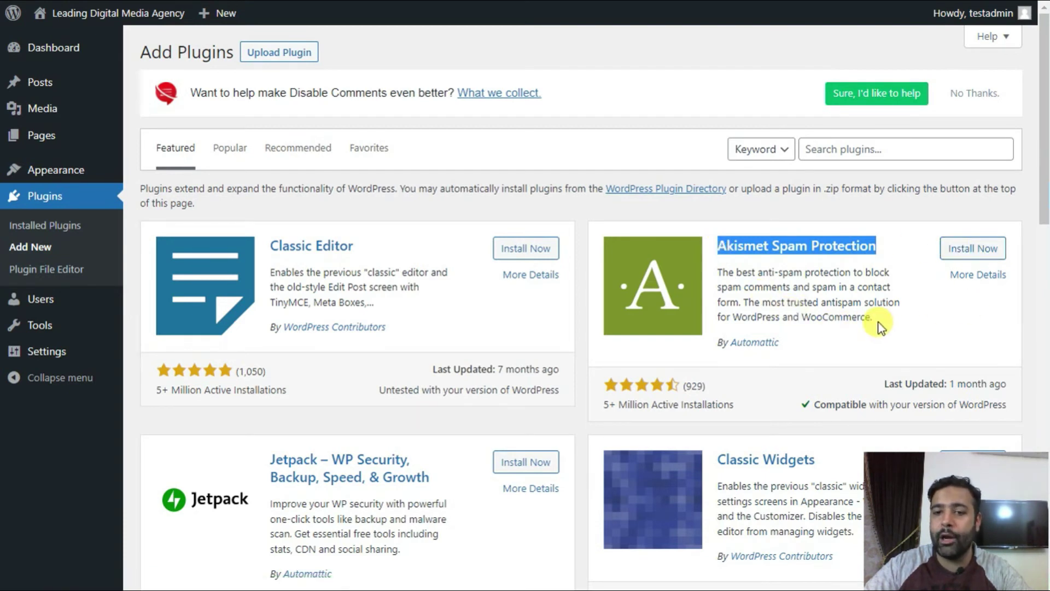
drag(733, 319, 780, 321)
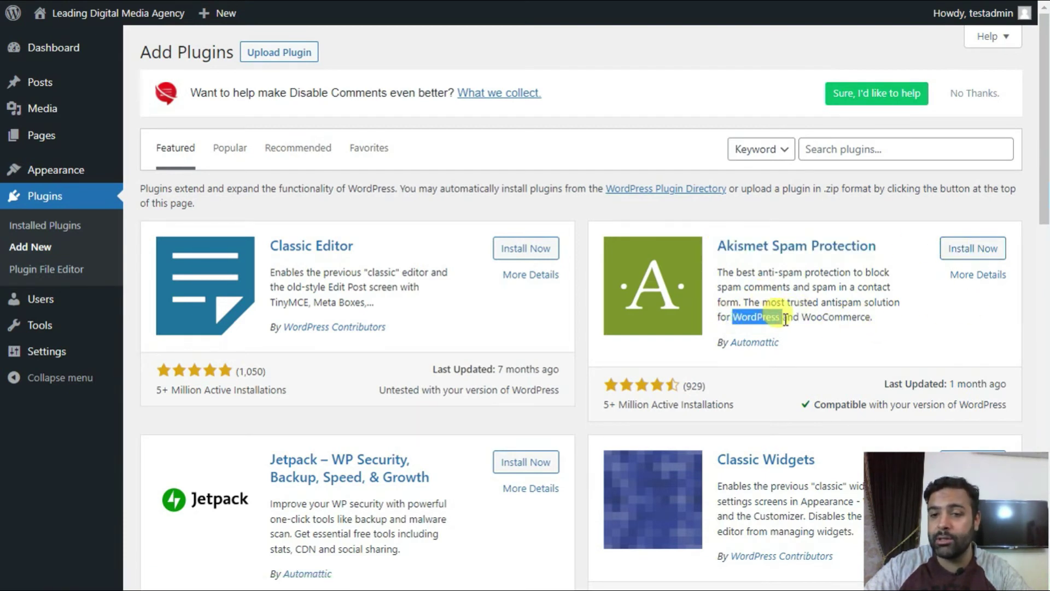
click(970, 248)
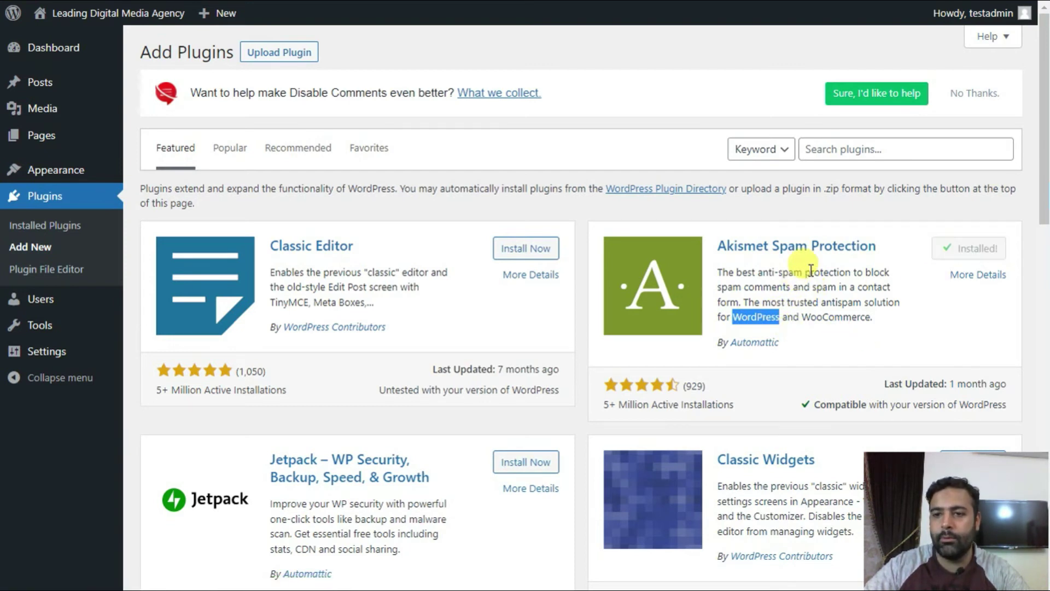
click(971, 251)
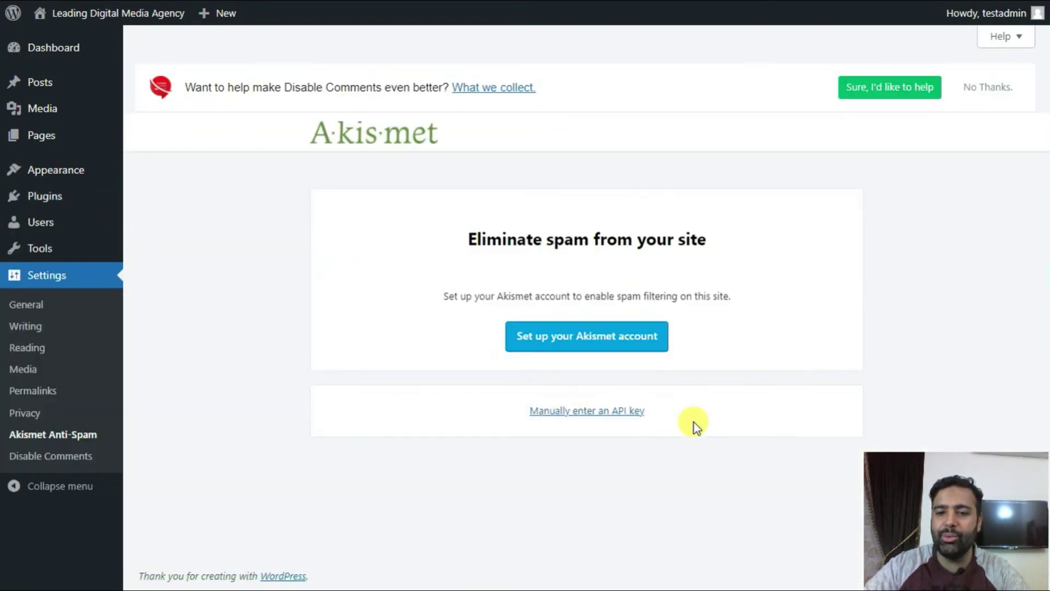
Step: Enter an API key manually on the Akismet setup page and connect with it
click(628, 411)
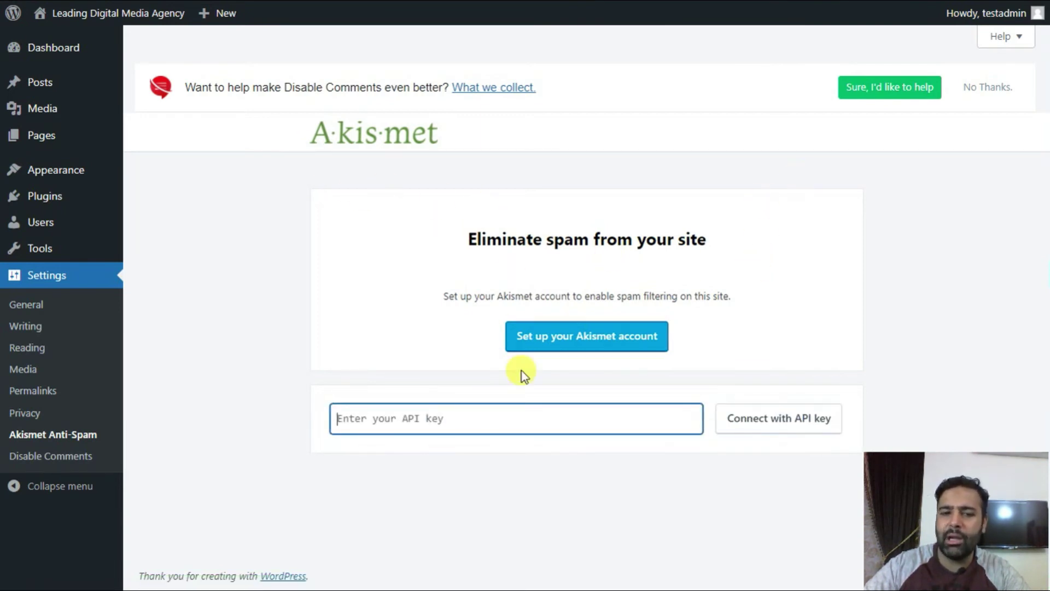
click(340, 417)
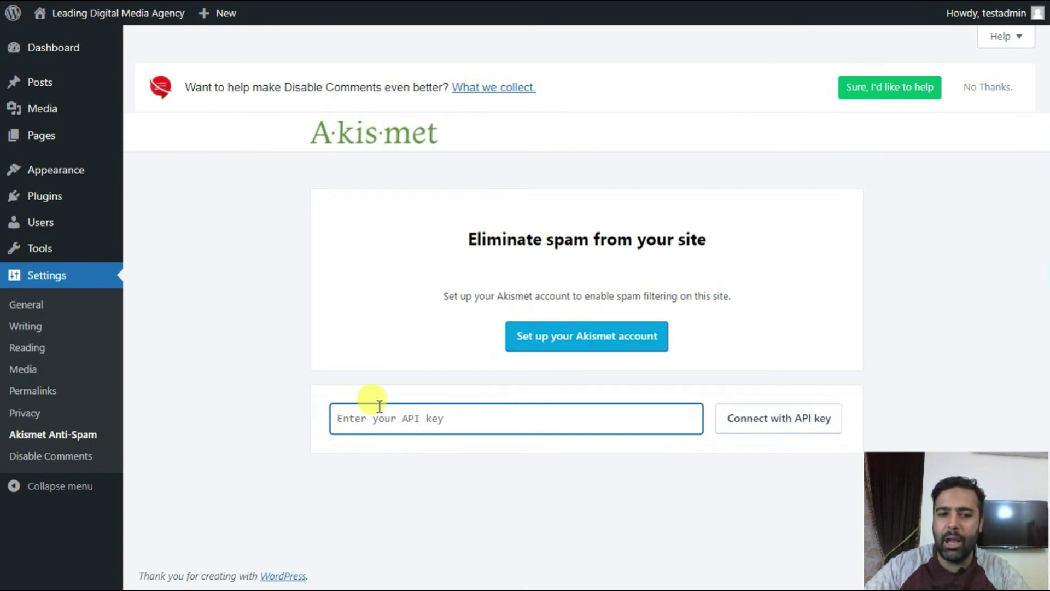
click(808, 434)
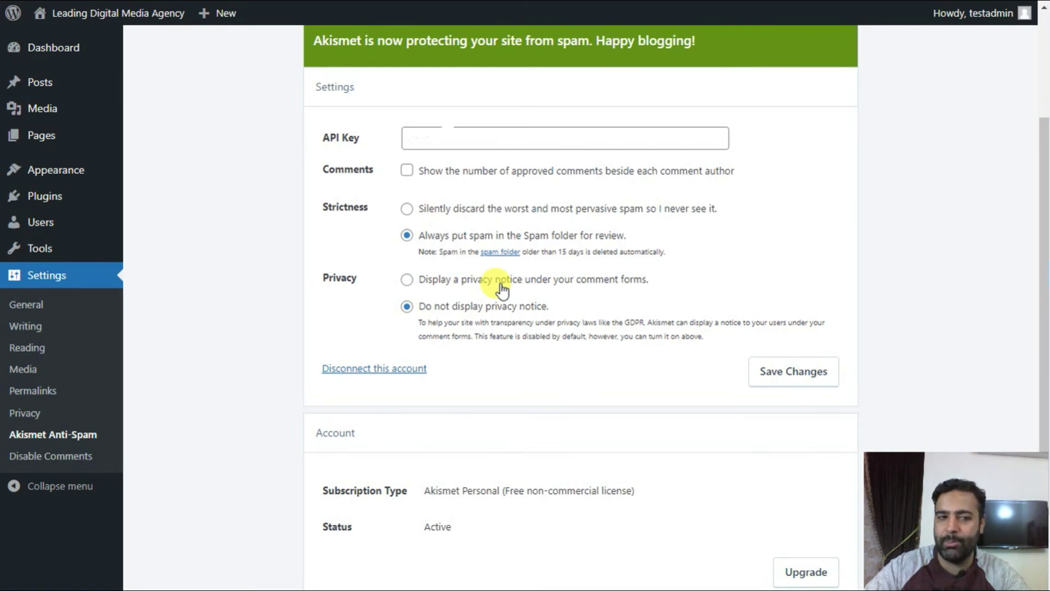
Step: Search Add Plugins for 'spam bee' and review the Antispam Bee listing
mouse_move(45, 196)
click(169, 223)
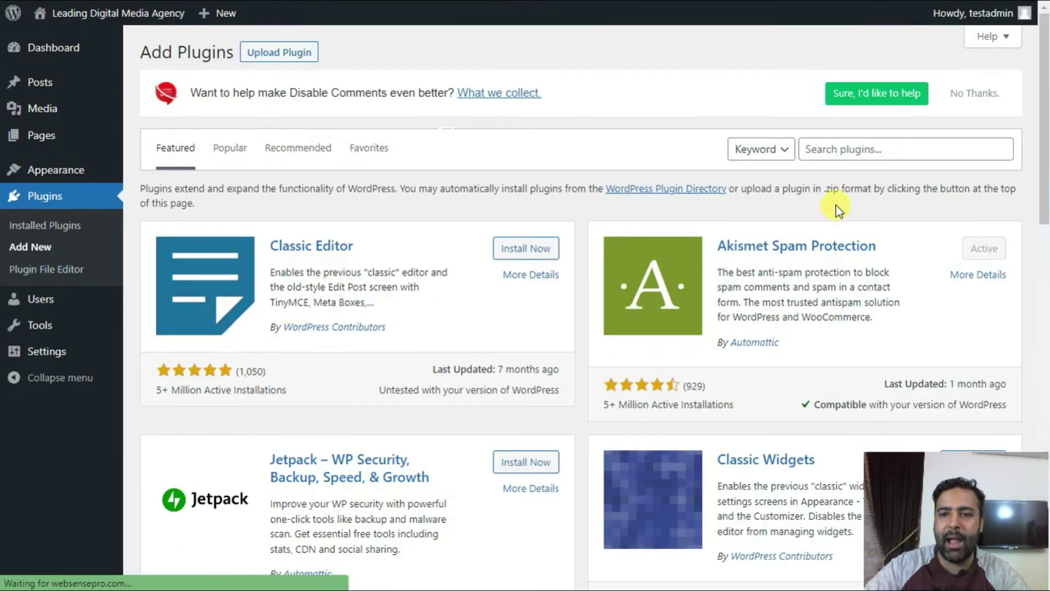
click(865, 146)
text(sp)
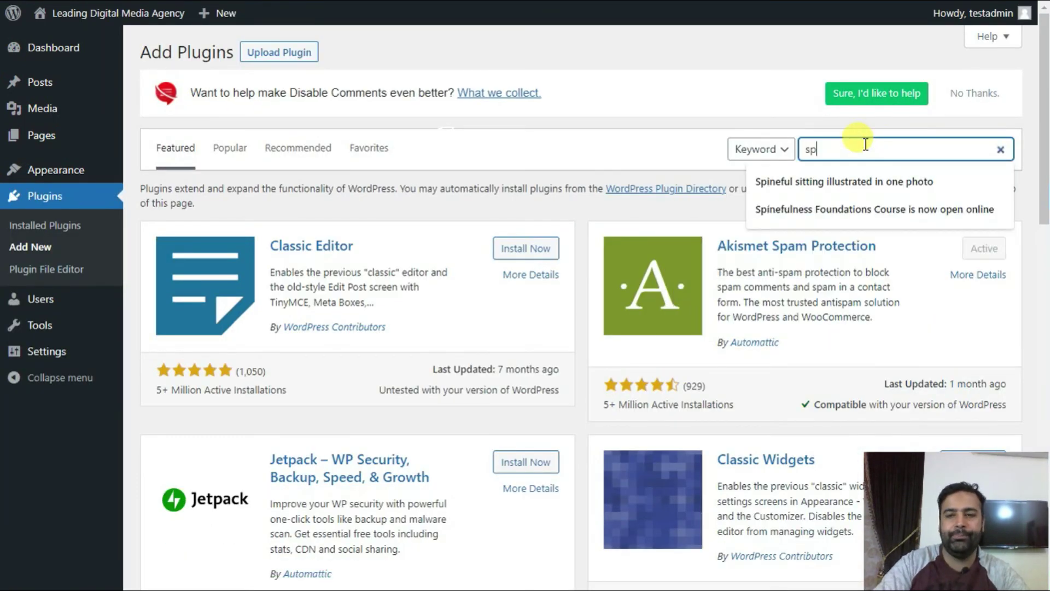
text(am bee)
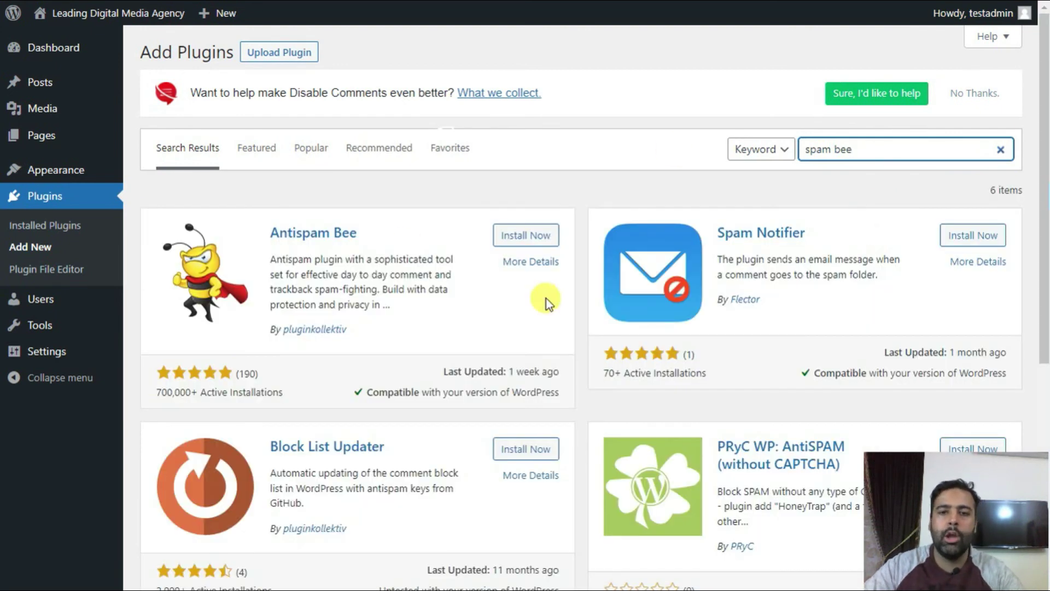
drag(268, 259, 385, 302)
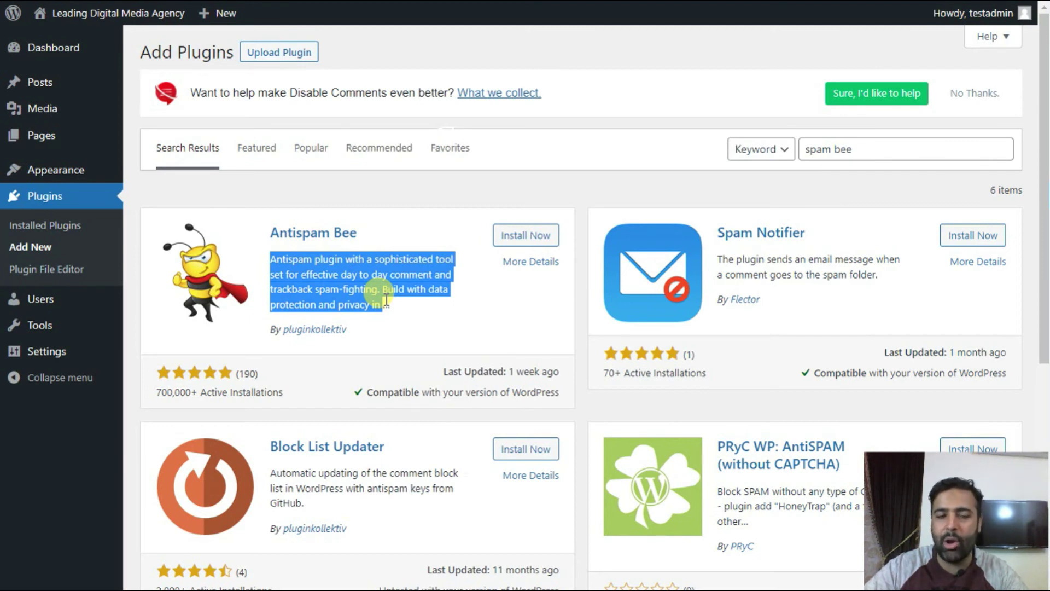
click(445, 329)
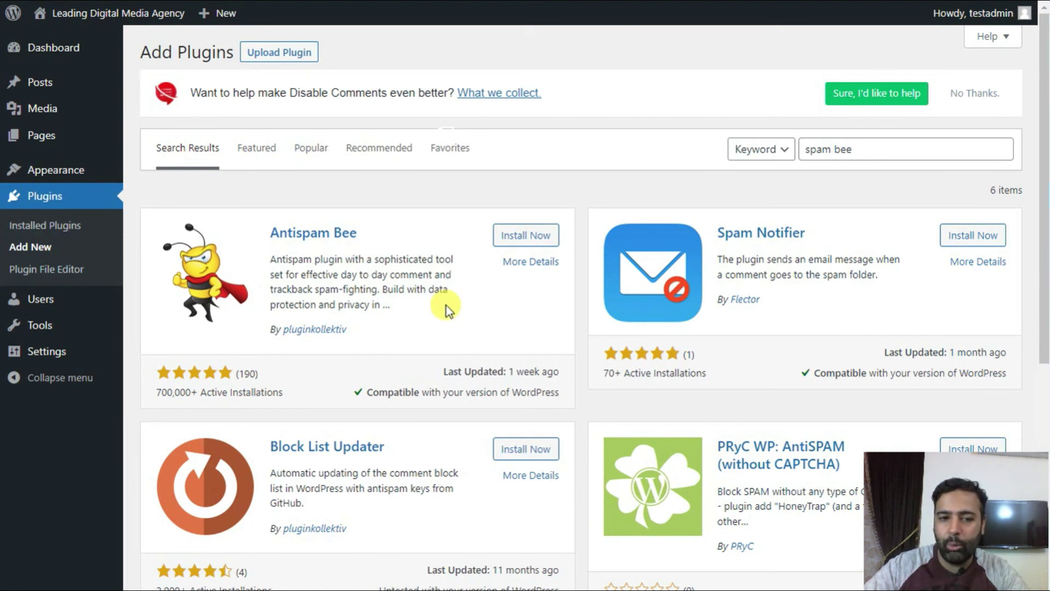
drag(873, 150, 804, 150)
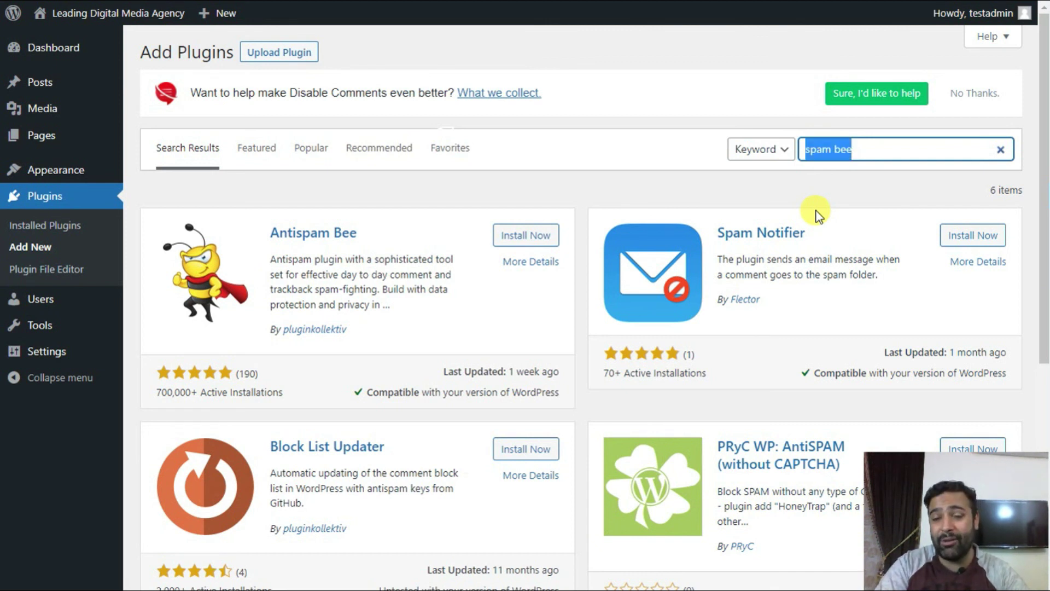
text(comment)
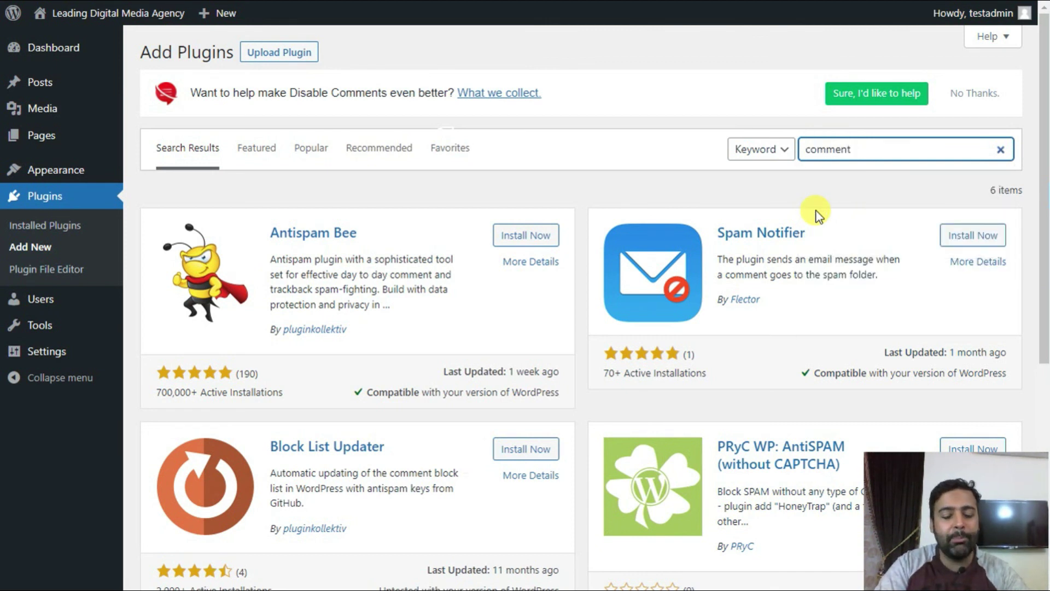
text( remove link)
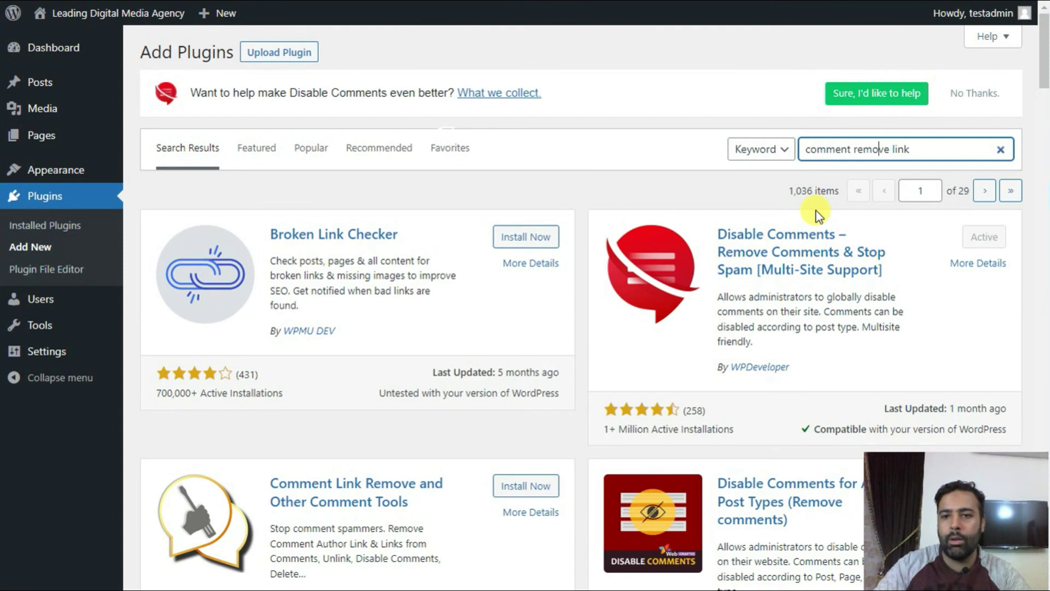
Step: Search for 'comment link remove' and review the Comment Link Remove and Other Comment Tools listing
key(shift+End)
text(link remover)
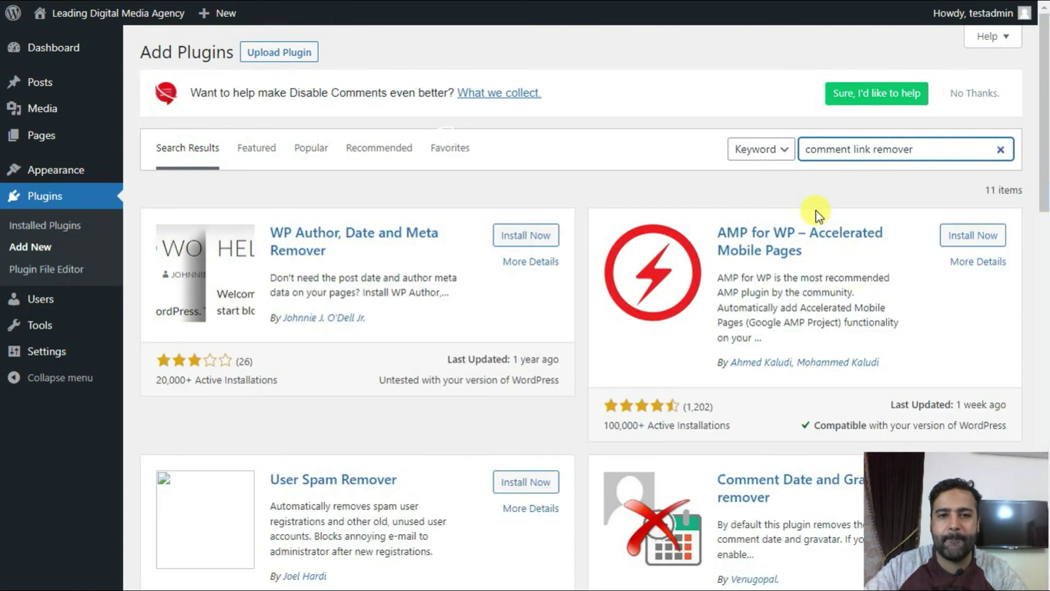
key(BackSpace)
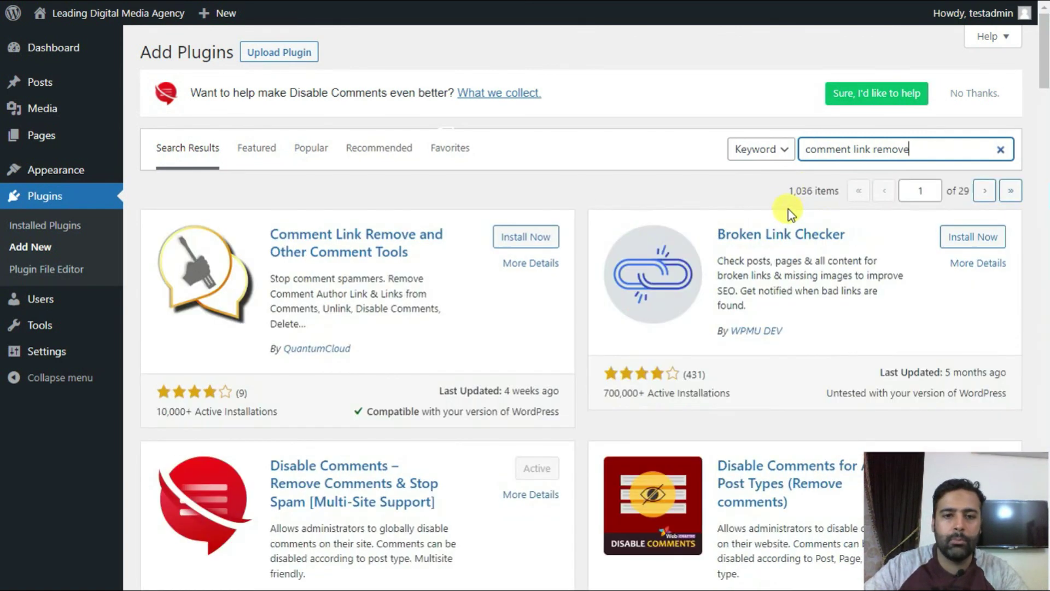
drag(364, 323, 273, 271)
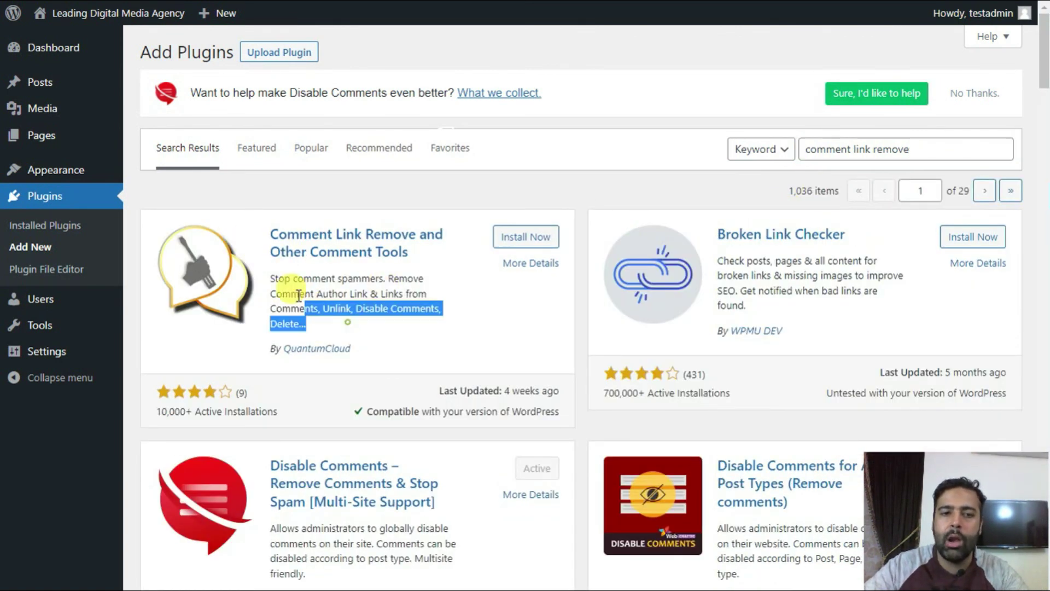
click(318, 301)
drag(310, 327, 272, 279)
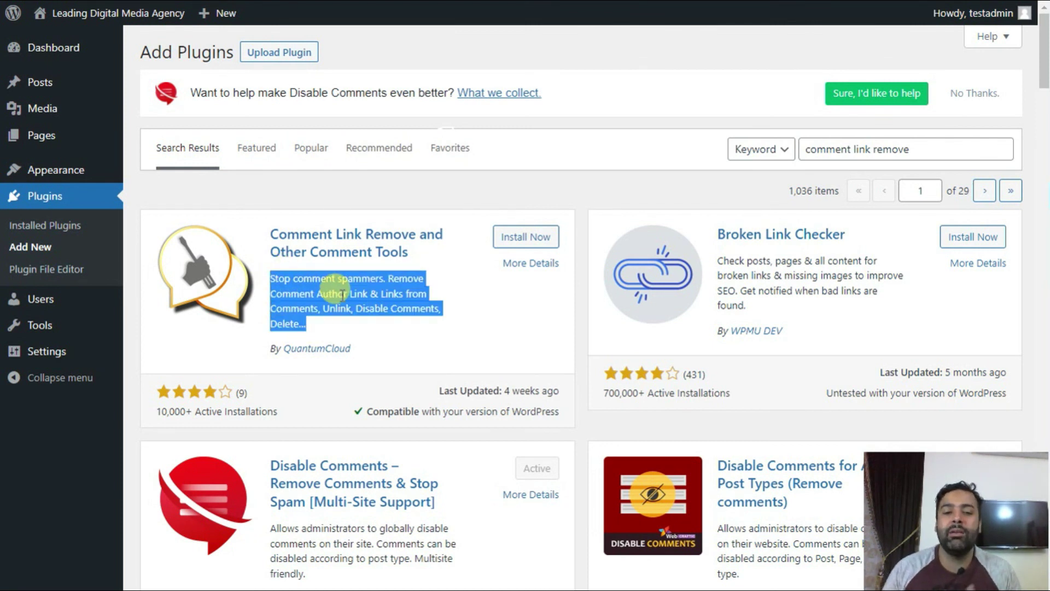